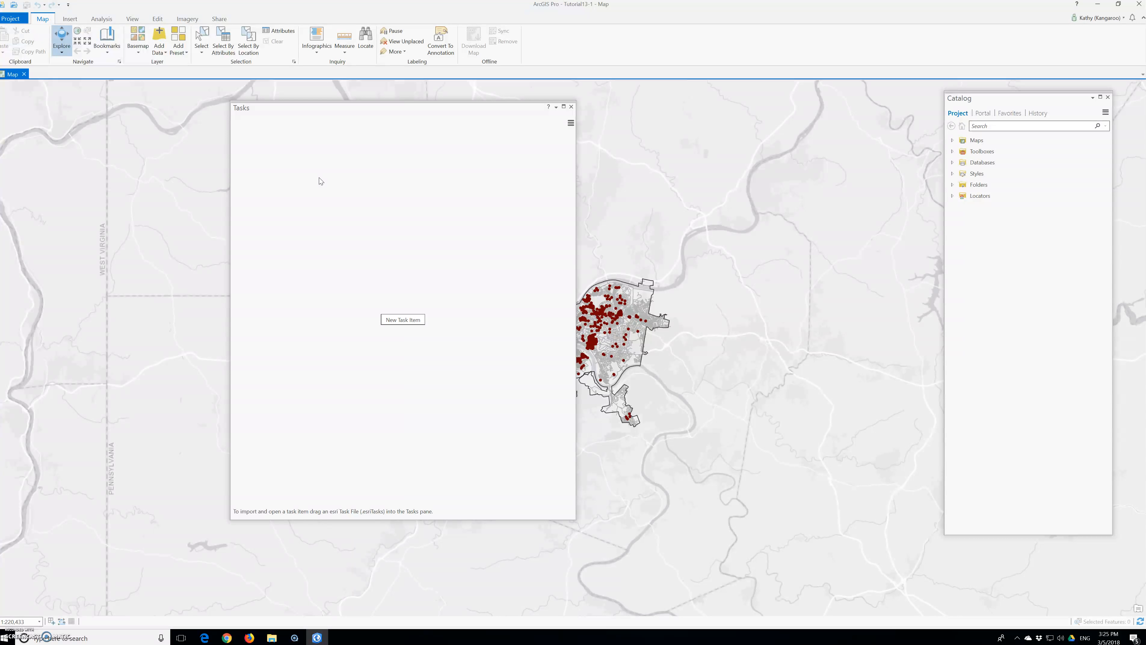
Step: Close the empty Tasks pane and move the Contents pane so that it clears the Pittsburgh features on the map
left_click(319, 181)
left_click(319, 179)
left_click(320, 185)
left_click(571, 107)
left_click_drag(312, 190, 128, 153)
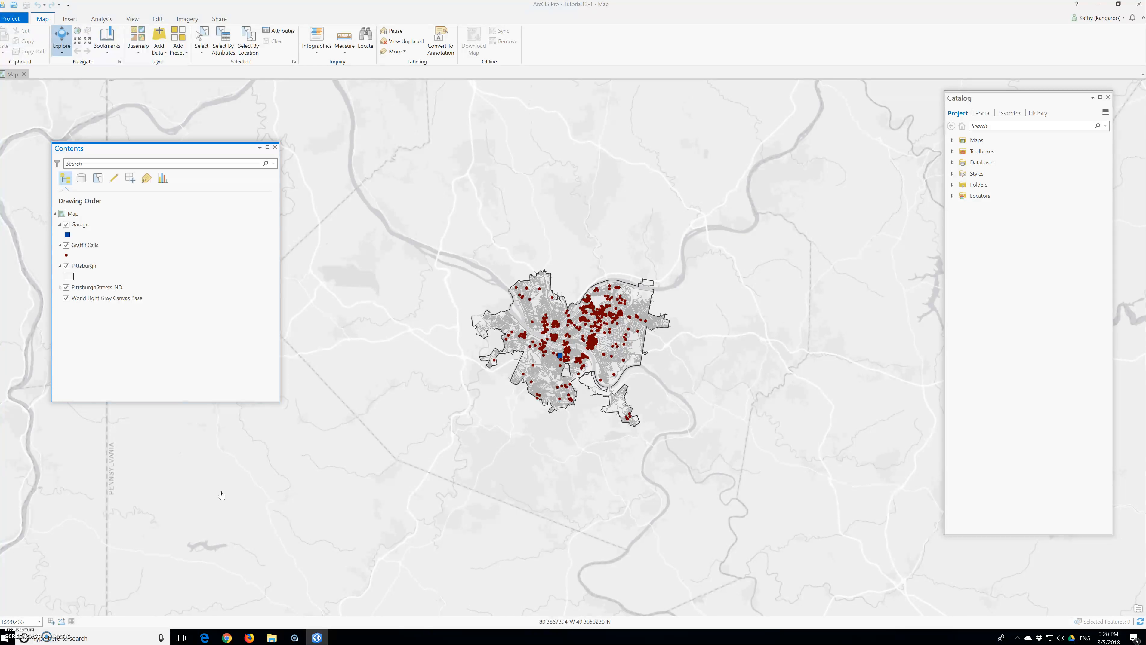
Step: Hide the graffiti calls point layer on the map
left_click(189, 482)
left_click(66, 245)
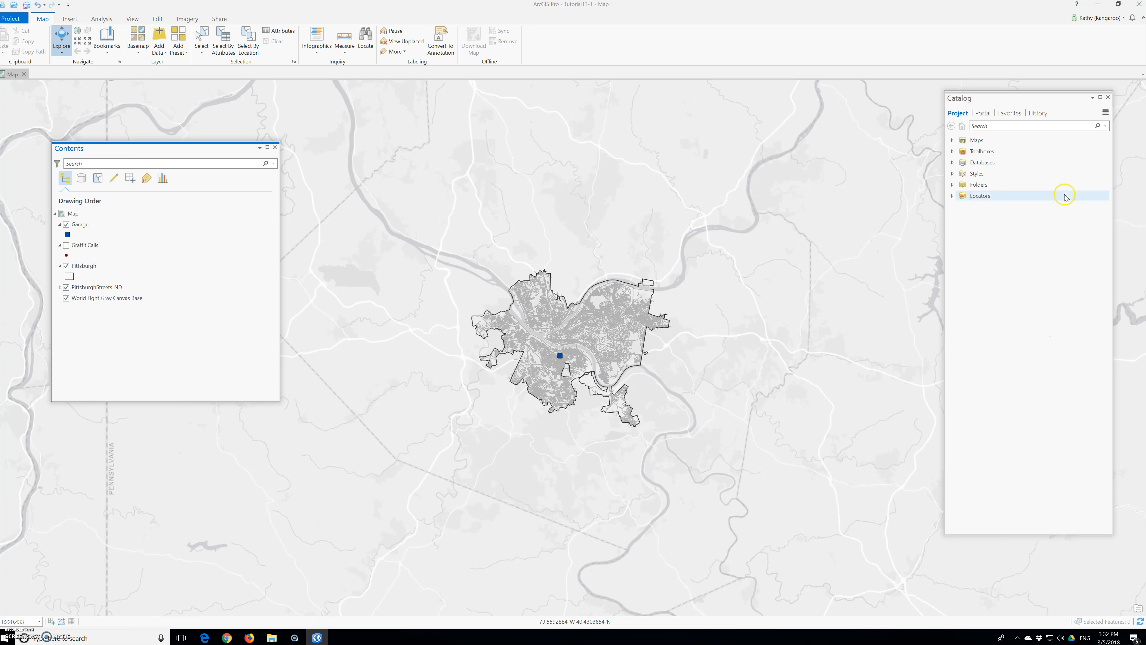
Step: Create a new model in the project's Tutorial13.tbx toolbox
left_click(960, 151)
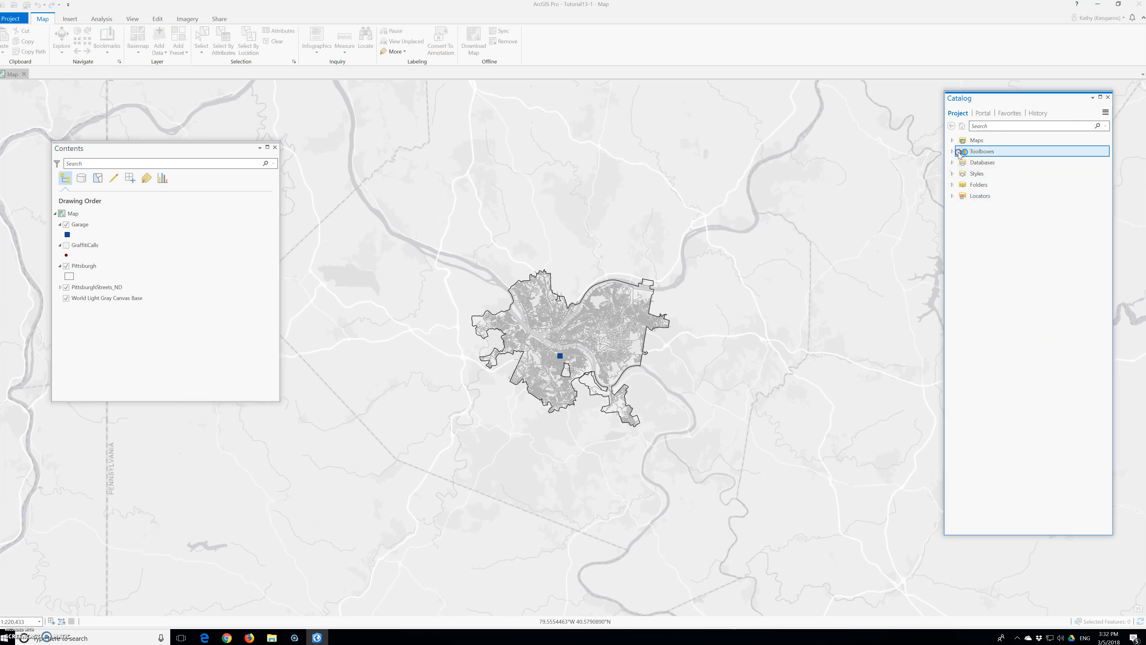
left_click(951, 151)
left_click(960, 164)
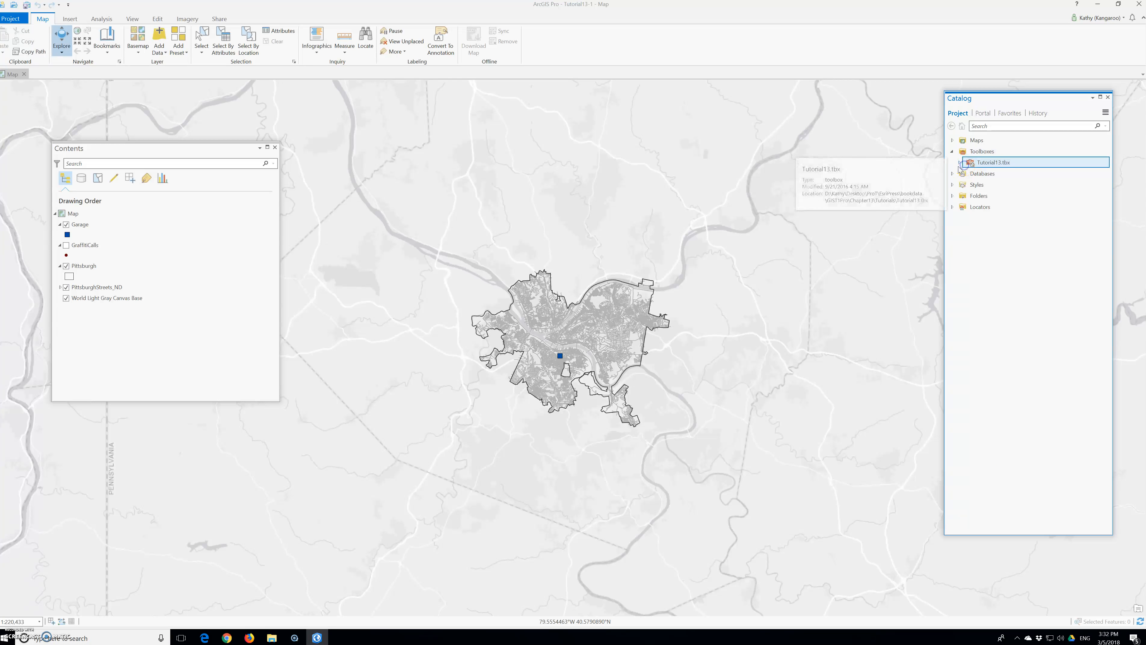
left_click(961, 169)
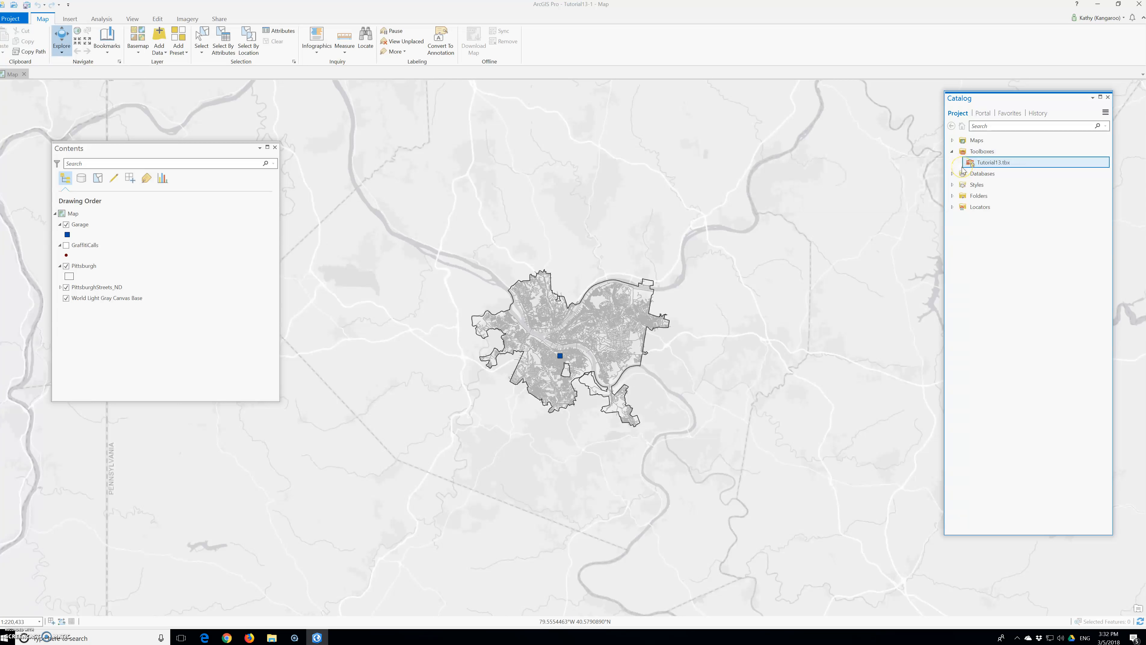
right_click(965, 165)
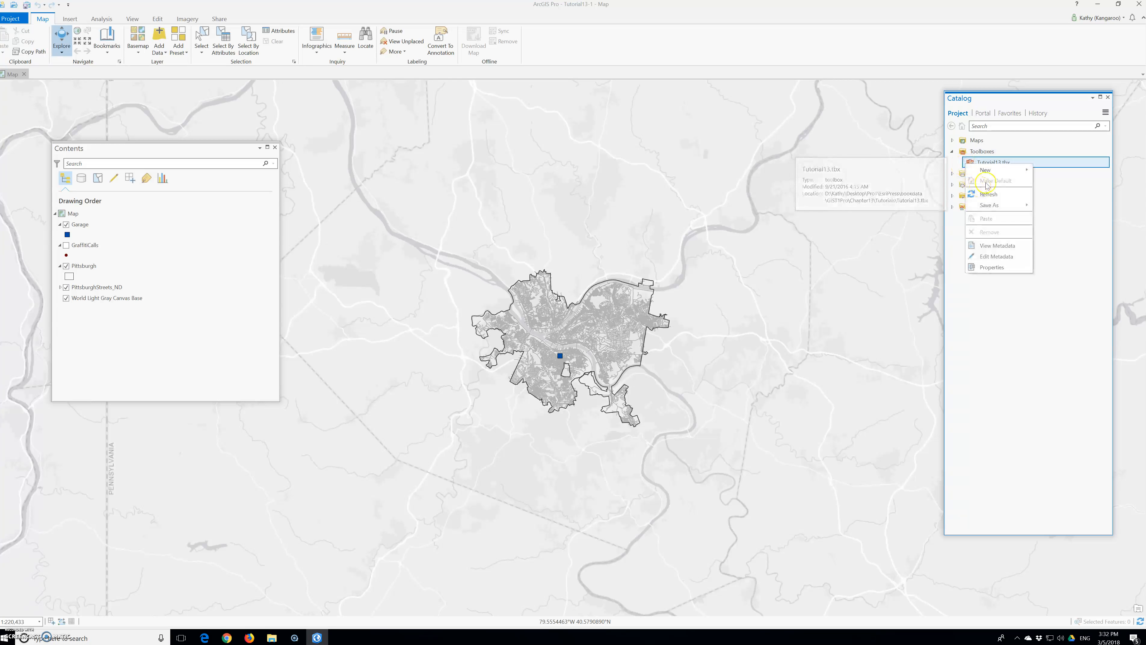
mouse_move(1000, 171)
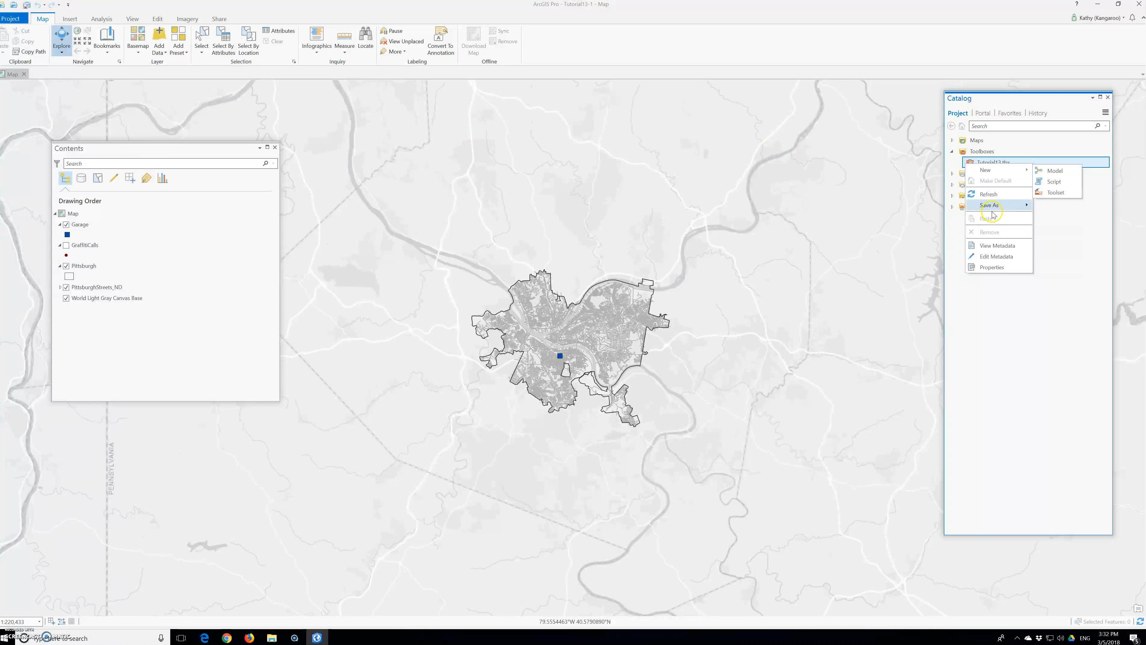
left_click(1040, 172)
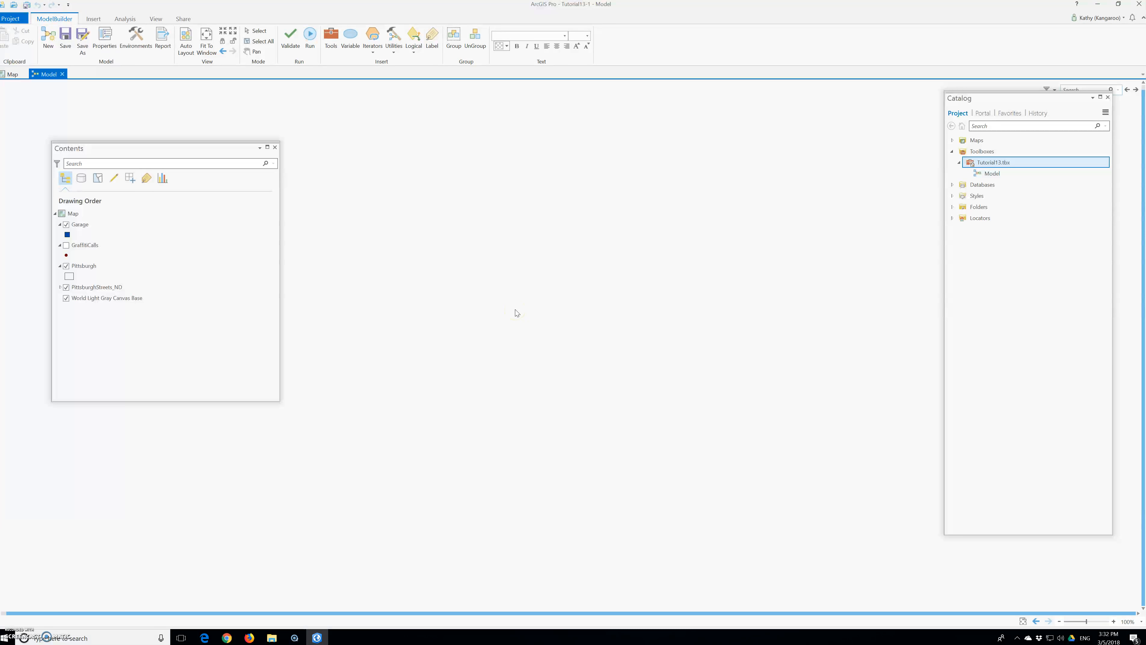
double_click(990, 174)
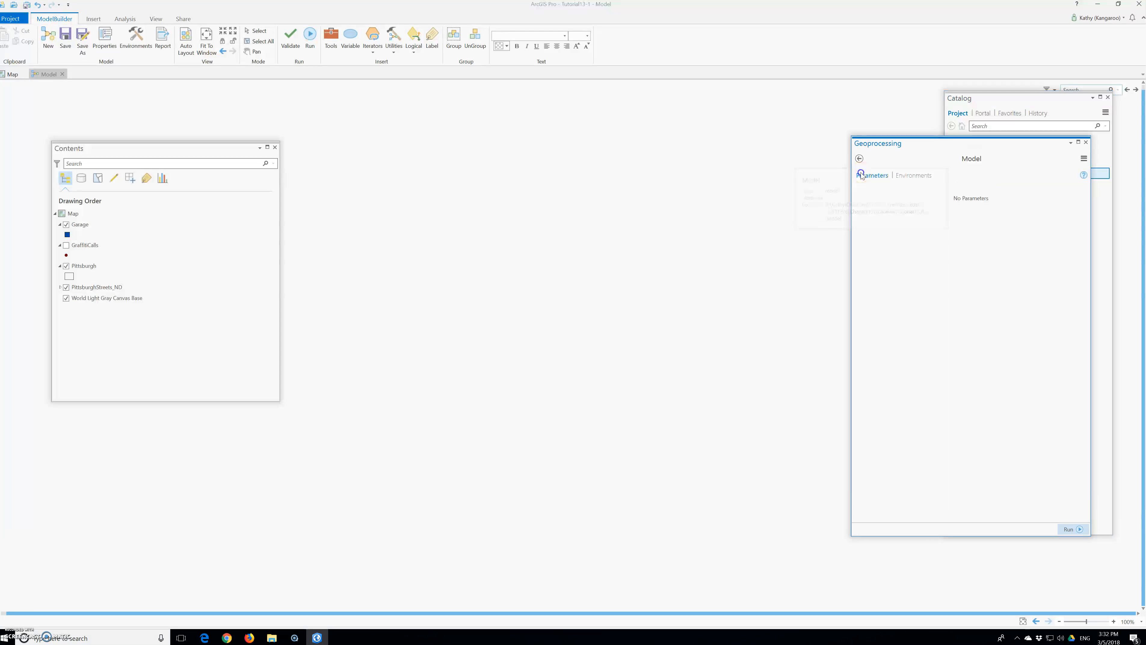
left_click(1085, 142)
right_click(1004, 175)
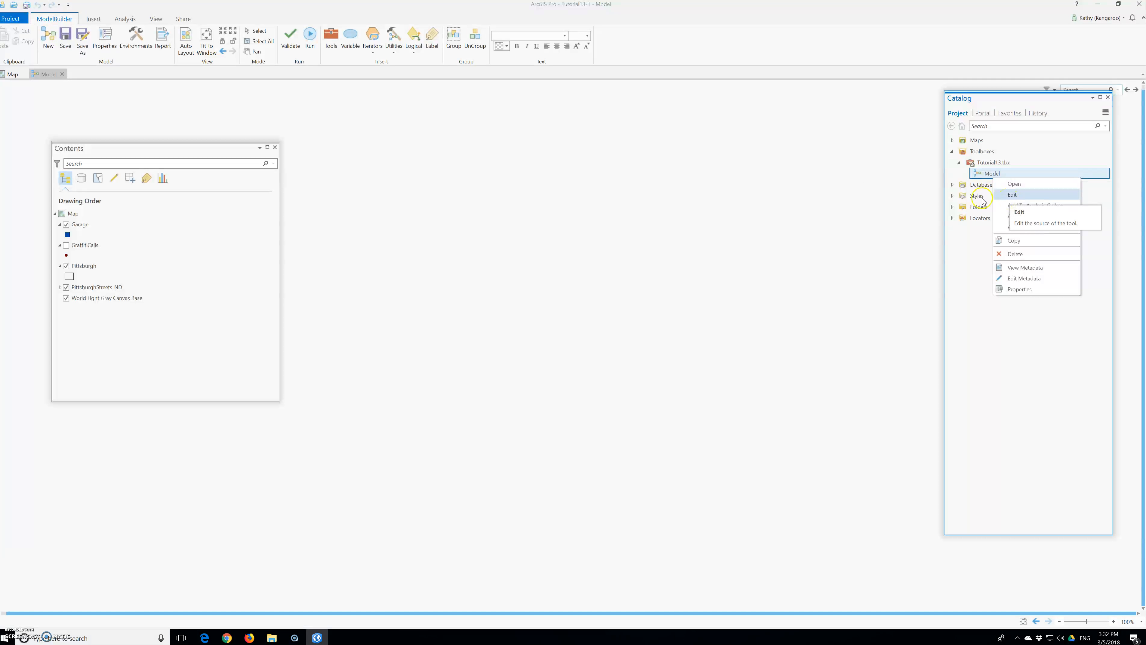
Step: Save the new empty model
left_click(65, 36)
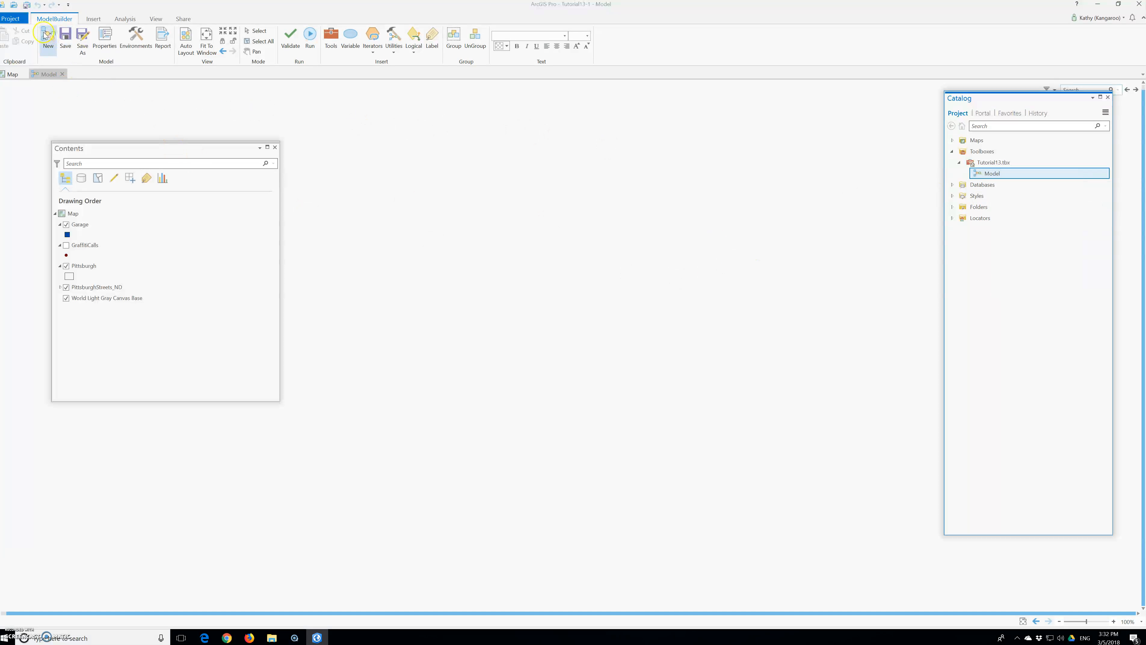
left_click(68, 36)
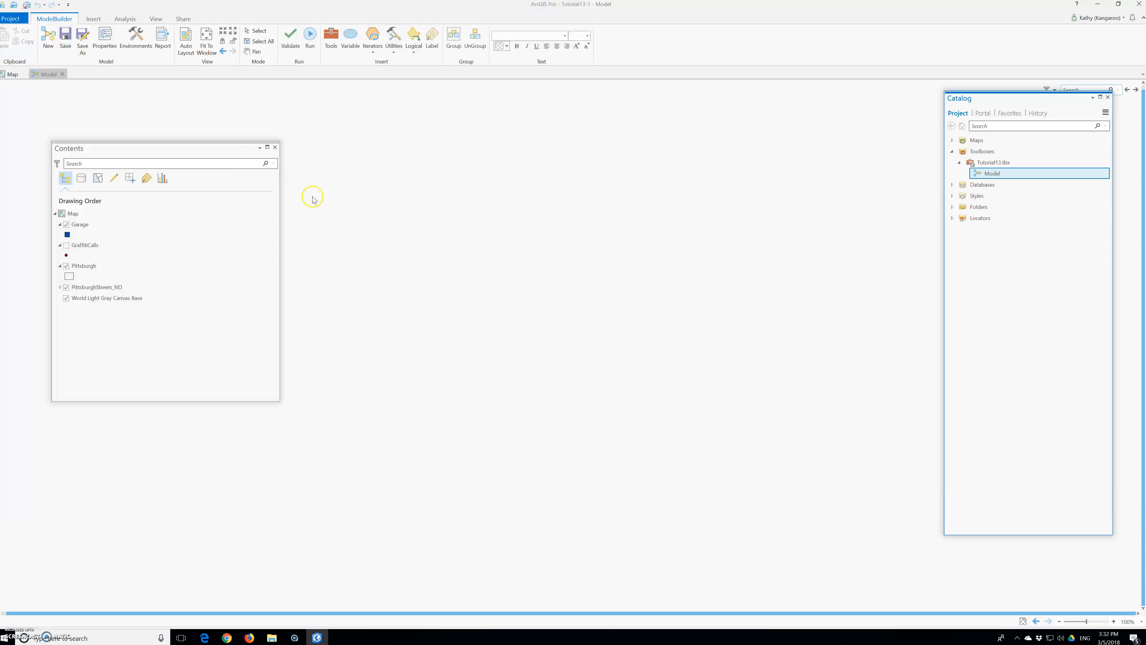
Step: Undock the model view and place it as a floating window over the map, leaving the Catalog pane uncovered
left_click_drag(40, 75, 857, 401)
left_click_drag(1034, 506, 722, 420)
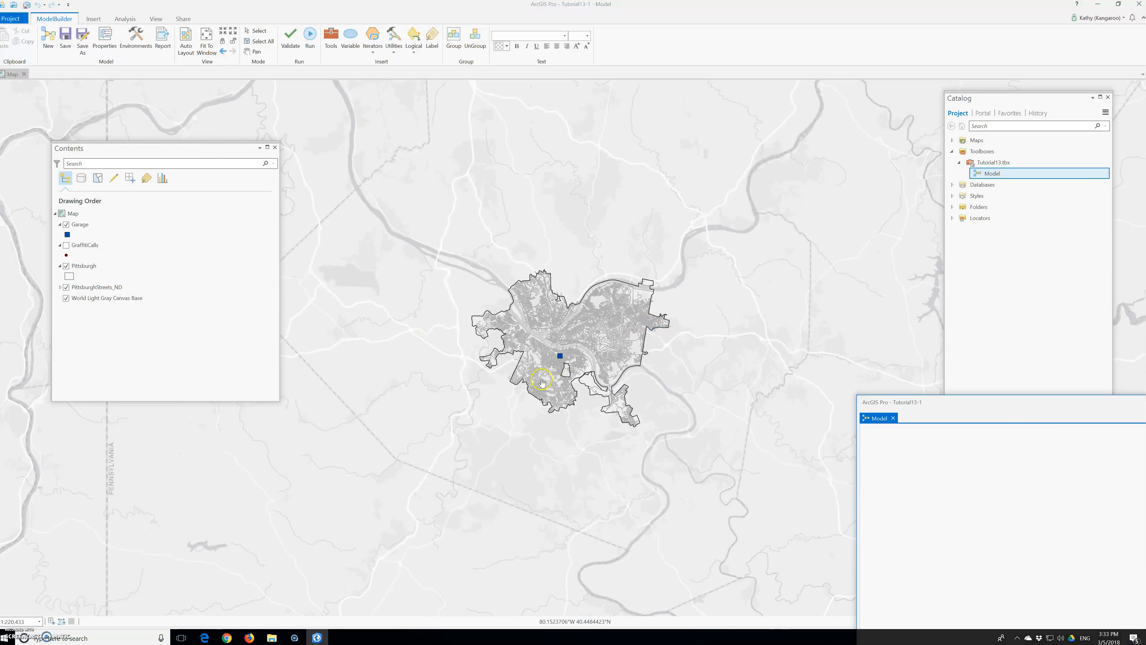
left_click_drag(979, 409, 516, 286)
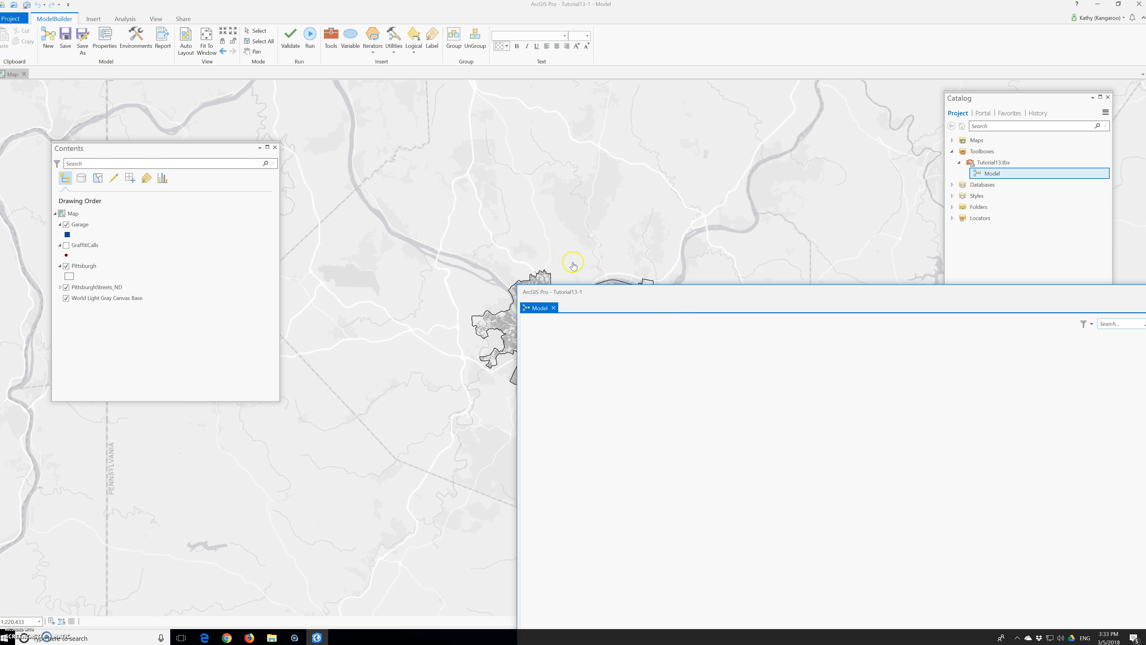
left_click_drag(617, 300, 309, 130)
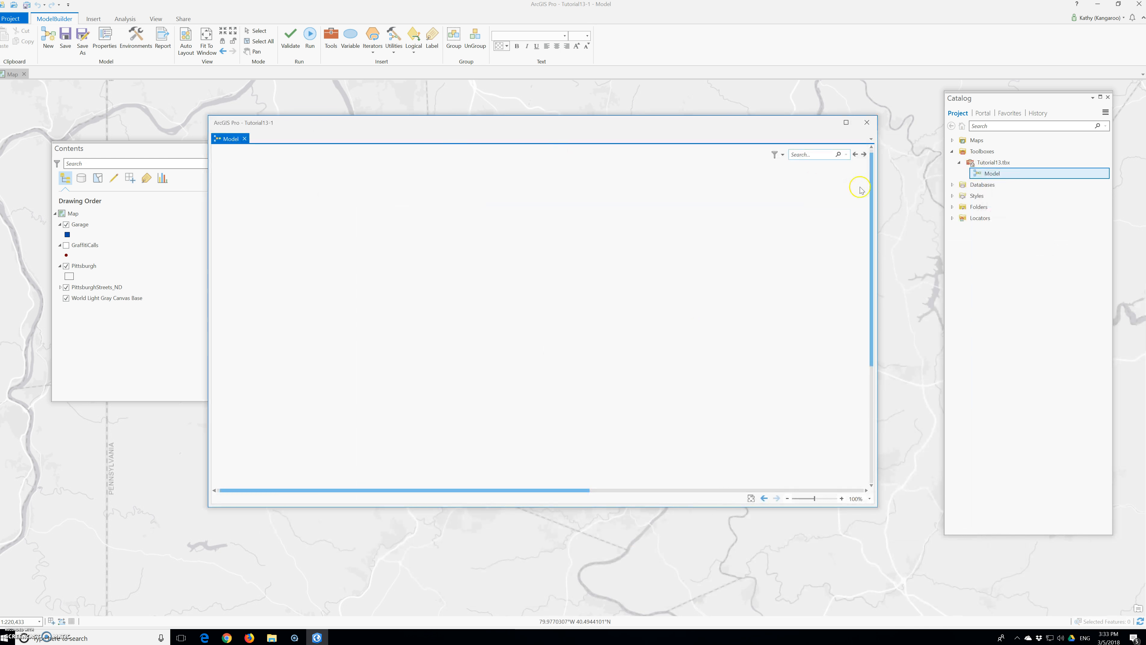
Step: Add the Calculate Field tool to the model, save the model, and close its window together with the Geoprocessing pane
right_click(1002, 175)
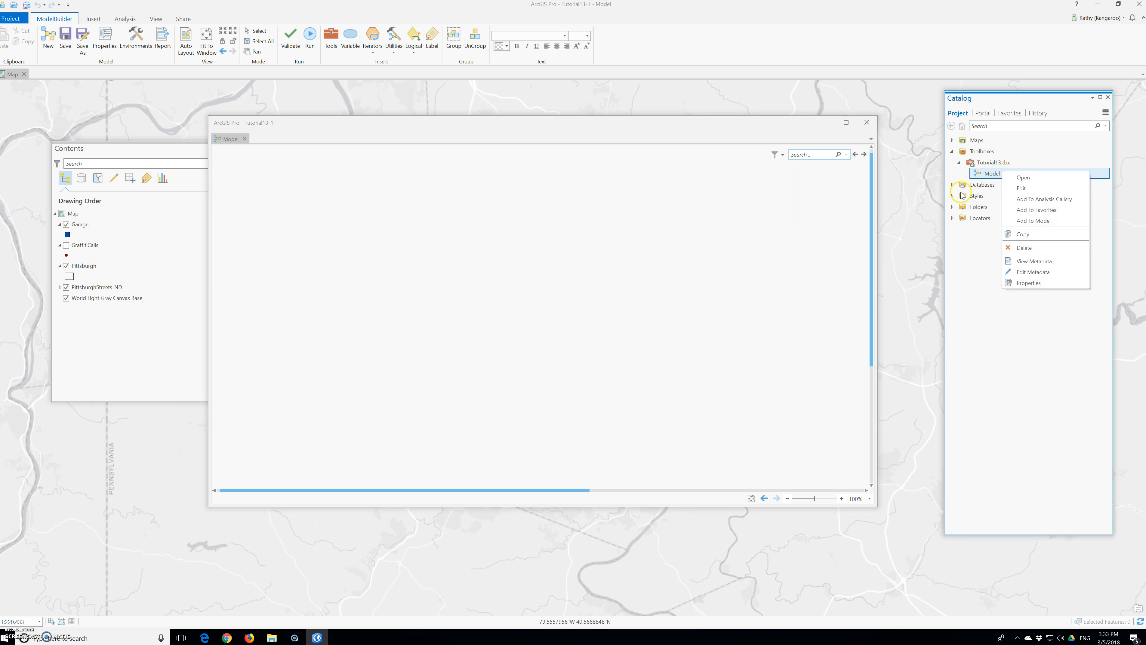
left_click(65, 40)
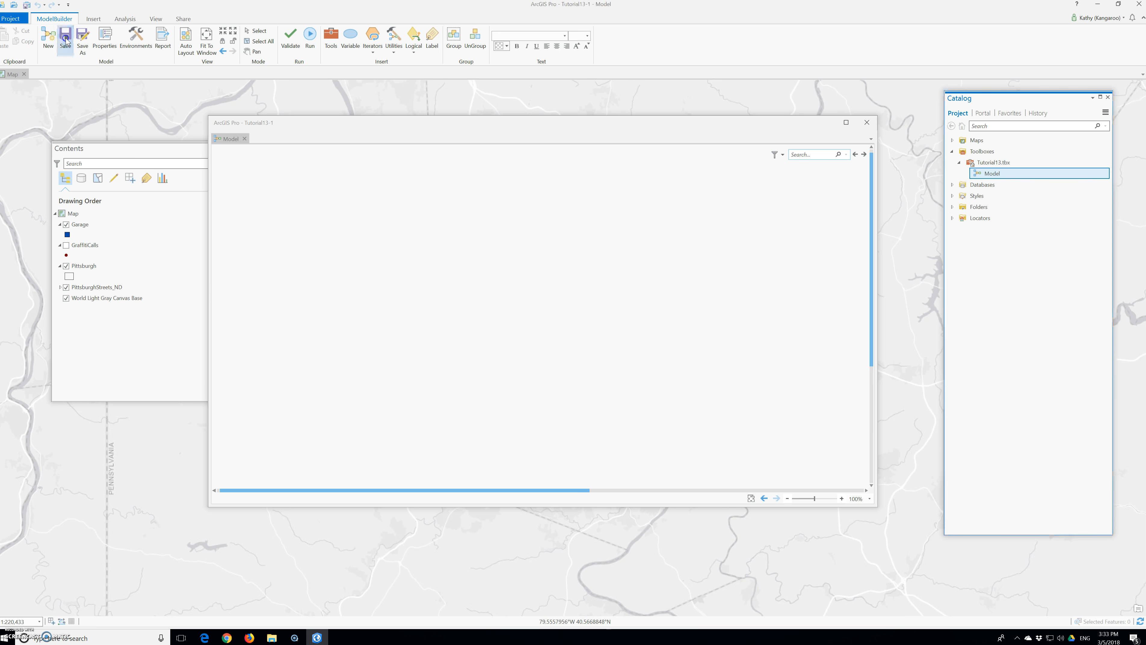
left_click(312, 315)
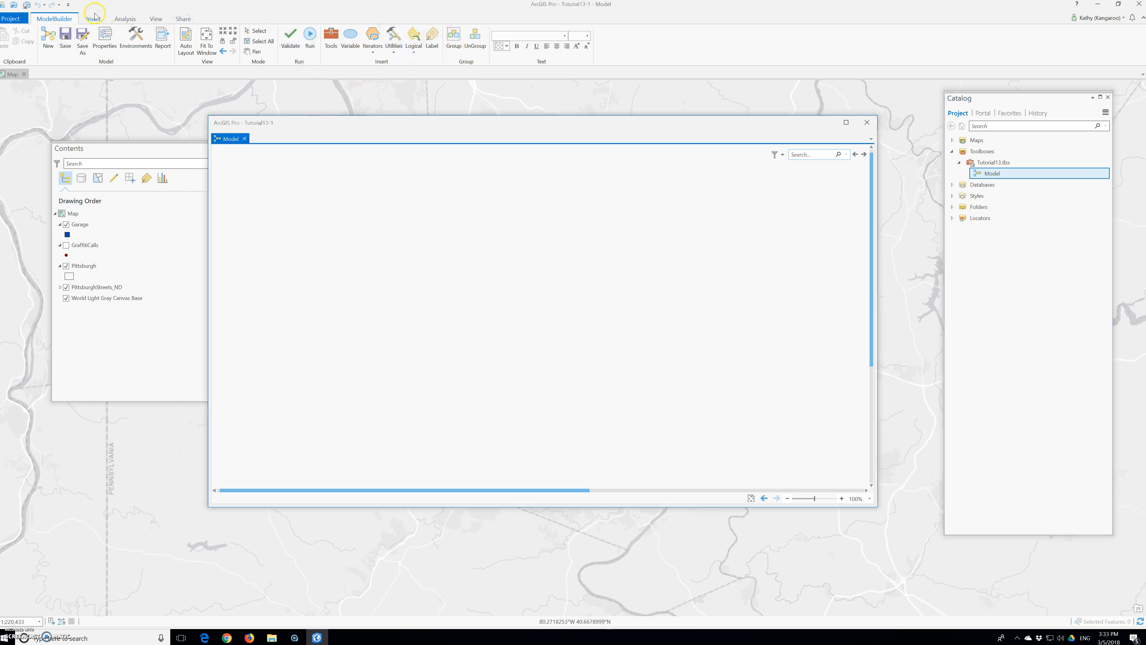
left_click(332, 40)
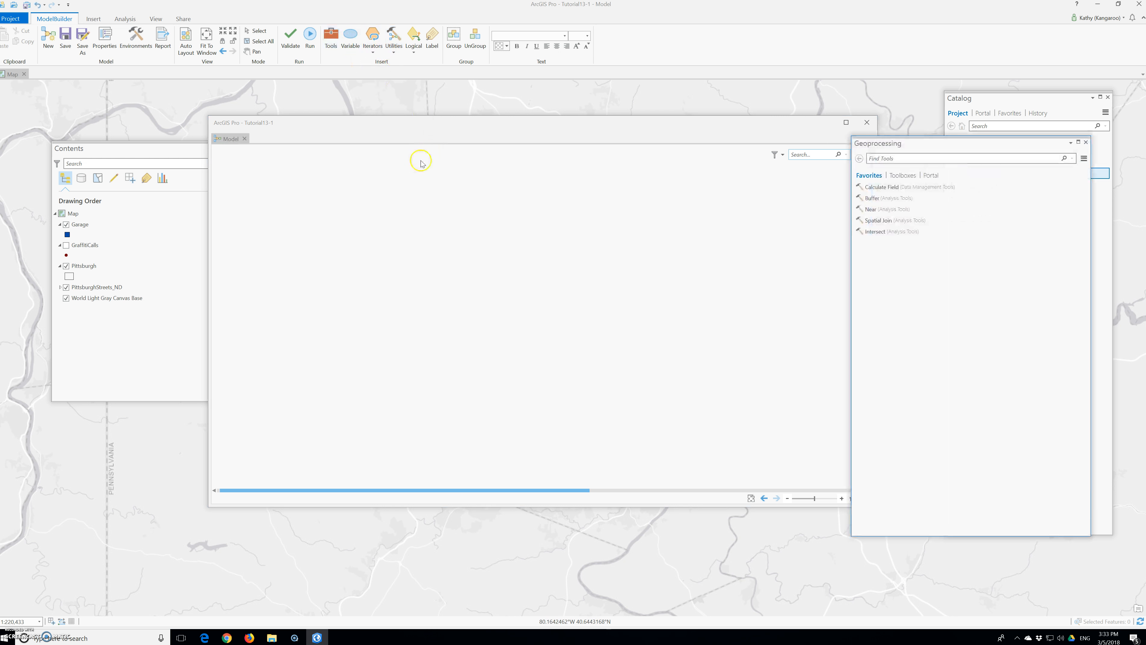
left_click_drag(871, 197, 394, 223)
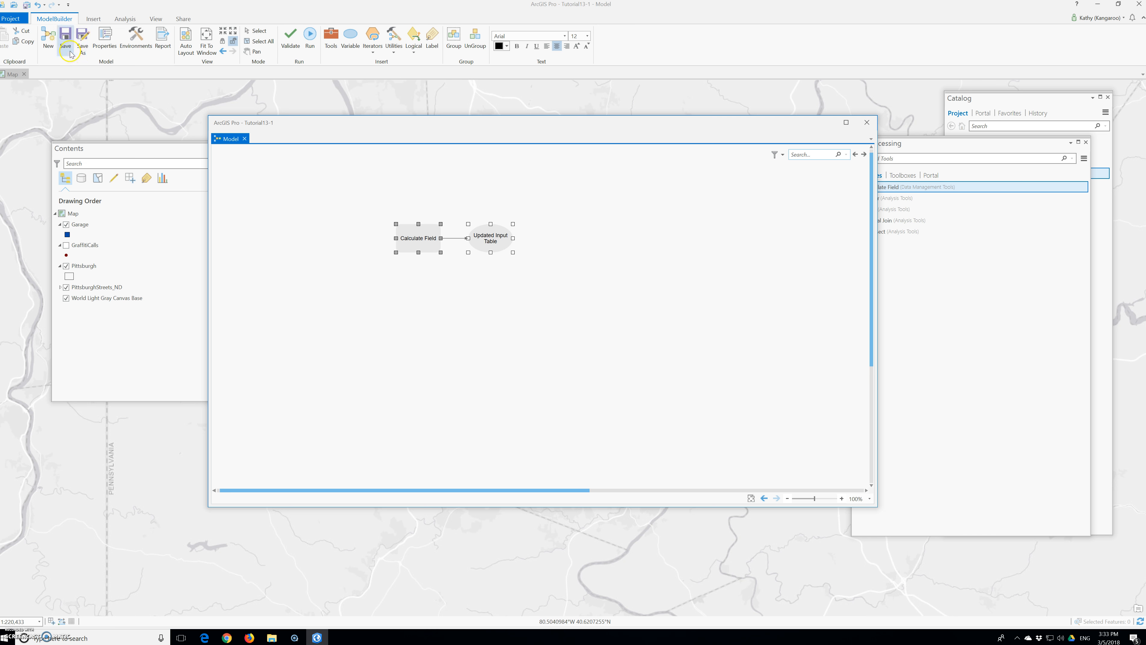
left_click(66, 43)
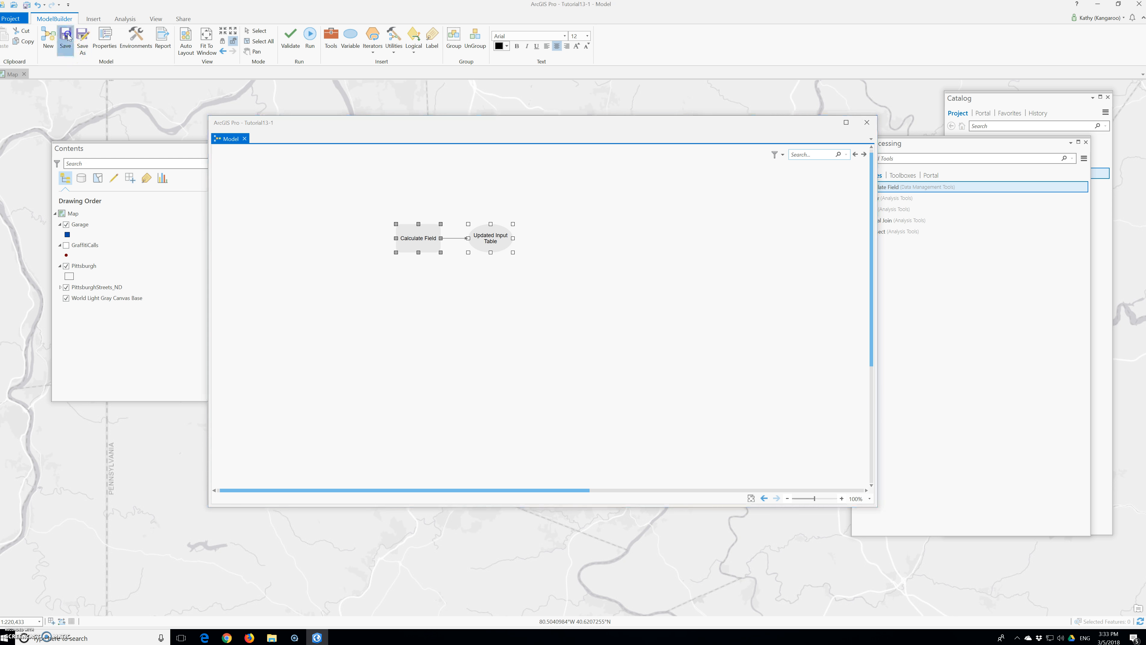
left_click(868, 125)
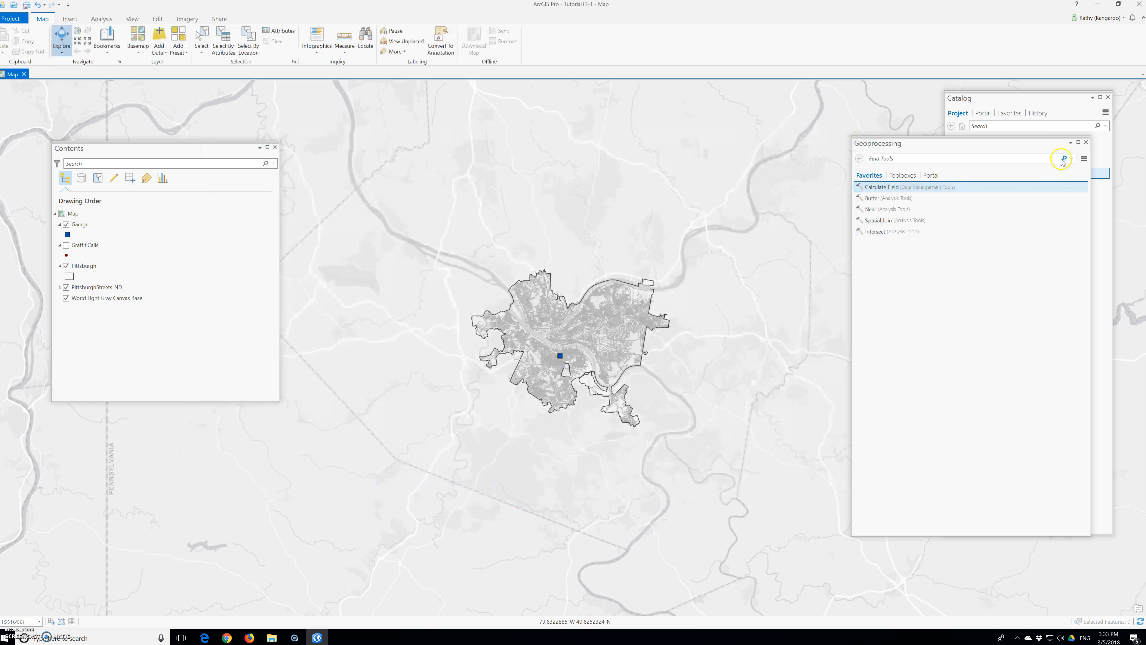
left_click(1085, 143)
right_click(994, 177)
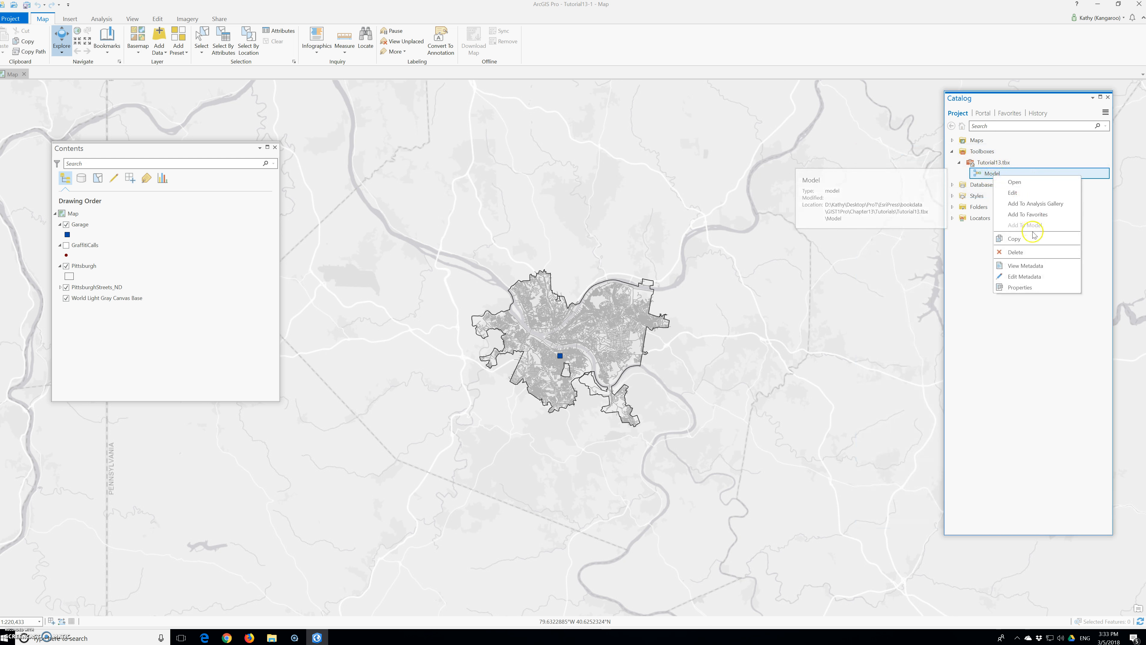
left_click(997, 181)
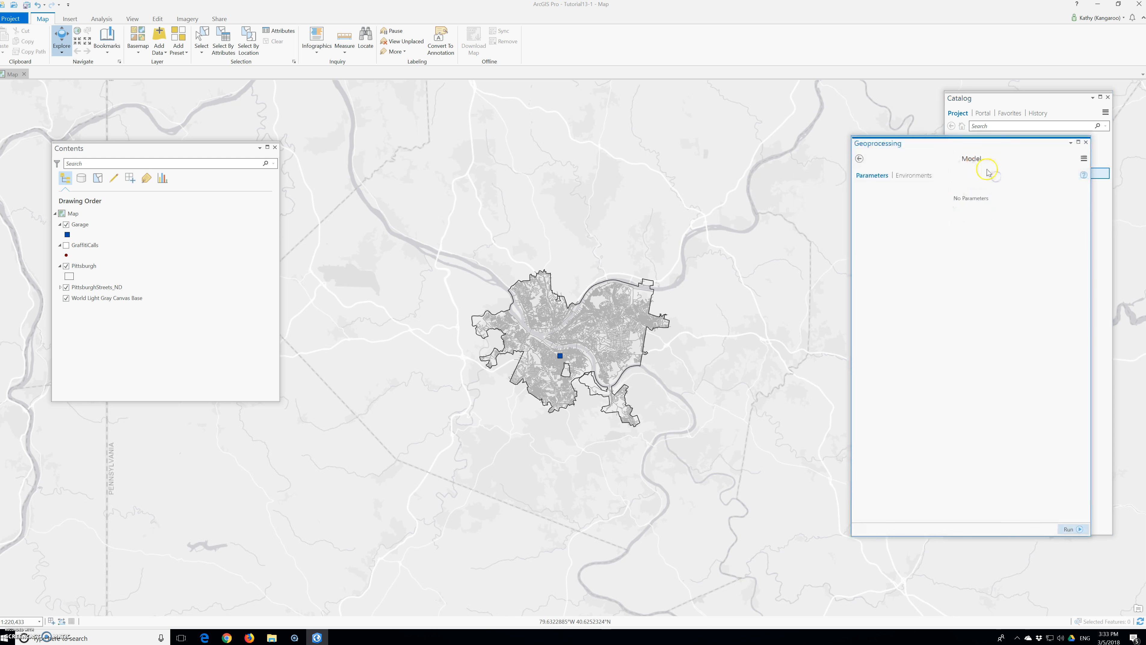
left_click(1086, 142)
Step: Rename the model in the Tutorial13.tbx toolbox as aIdentifyGrafityforRemoval
left_click(1003, 174)
left_click_drag(992, 174, 1034, 175)
key("BackSpace")
key("BackSpace")
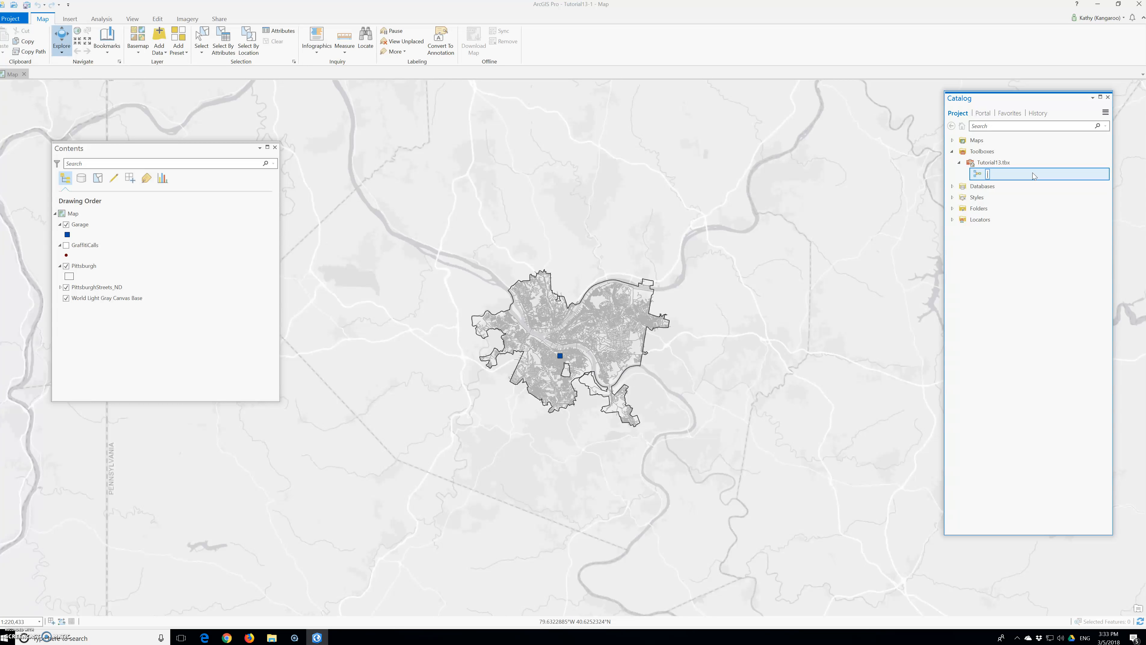
type("aldentifyGrafityforRemoval")
key("Return")
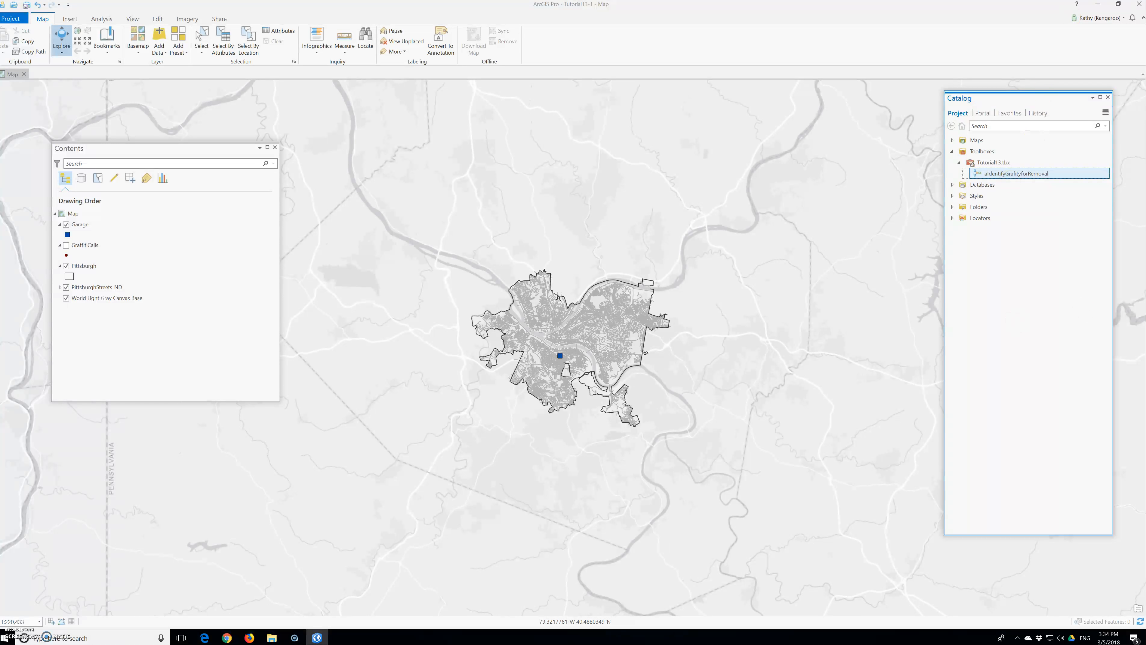
Step: Open the aIdentifyGrafityforRemoval model for editing and delete the Calculate Field tool with its output from the canvas
left_click(999, 173)
right_click(999, 173)
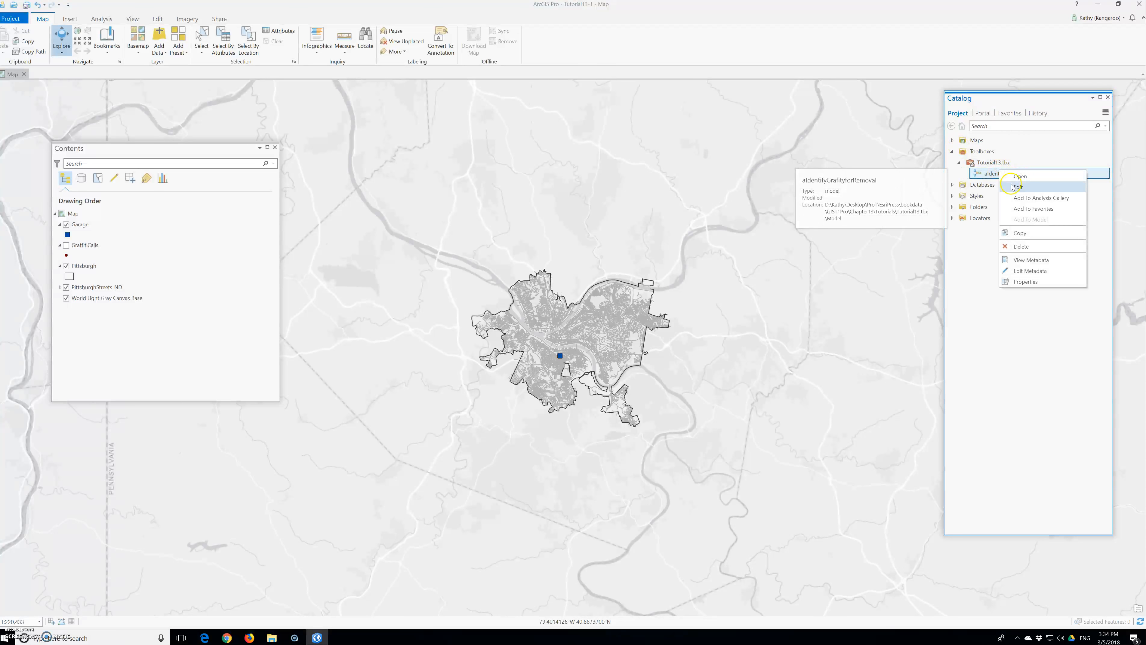
left_click(1012, 187)
left_click_drag(719, 294, 470, 360)
key("Delete")
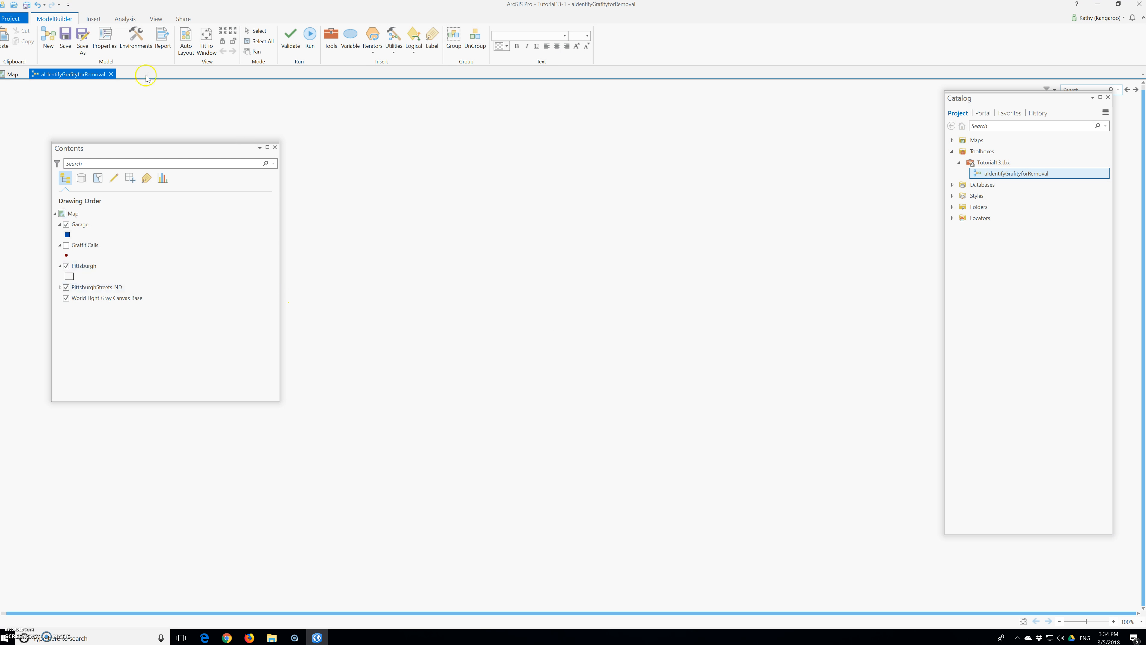
Step: Float the aIdentifyGrafityforRemoval model view as a separate window over the map, clear of the Catalog pane
left_click_drag(51, 83, 131, 136)
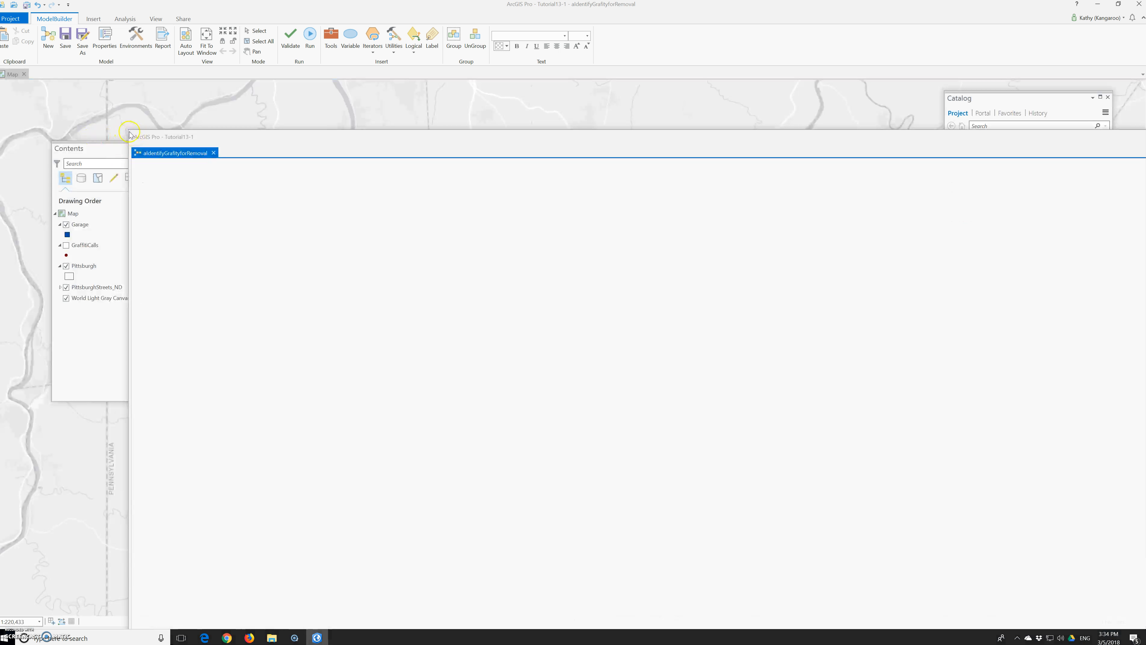
left_click_drag(126, 130, 683, 288)
left_click_drag(887, 294, 324, 133)
Step: Search the geoprocessing tools for "make feature layer" and add the Make Feature Layer tool to the model canvas
left_click(331, 40)
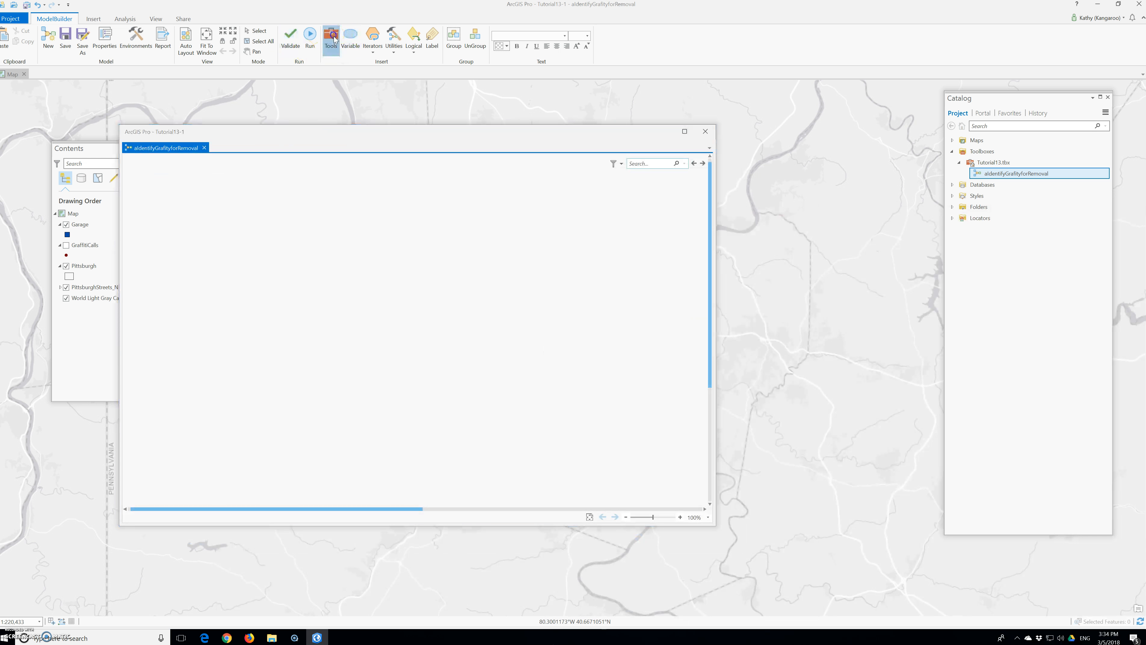
left_click(916, 146)
left_click_drag(916, 146, 828, 155)
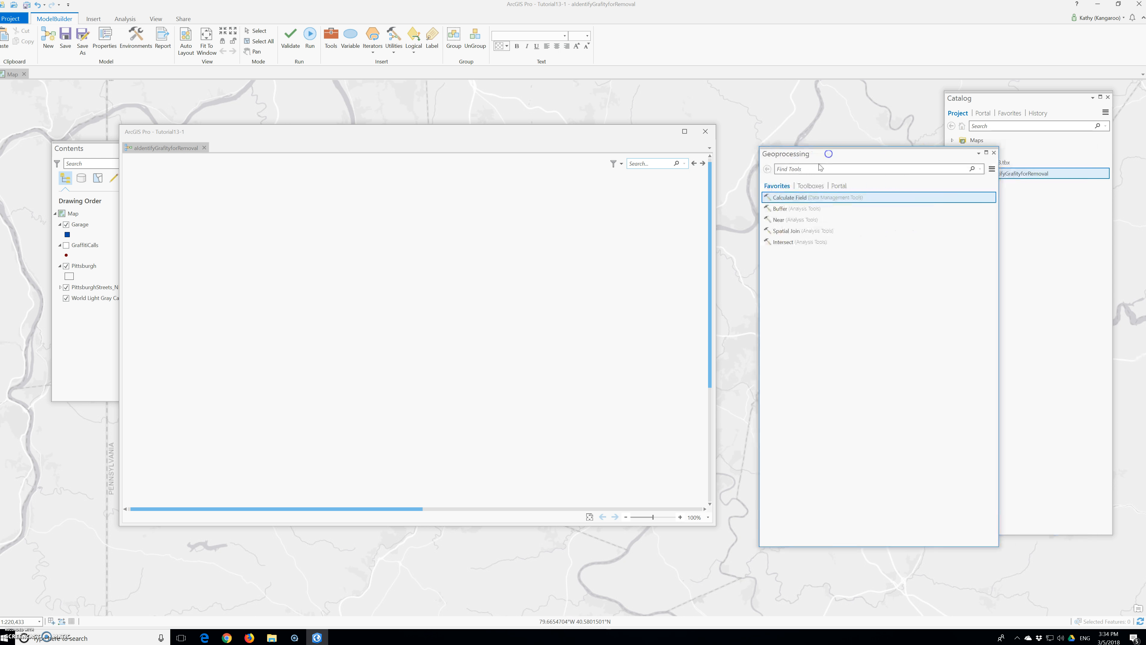
left_click(809, 170)
type("make feature layer")
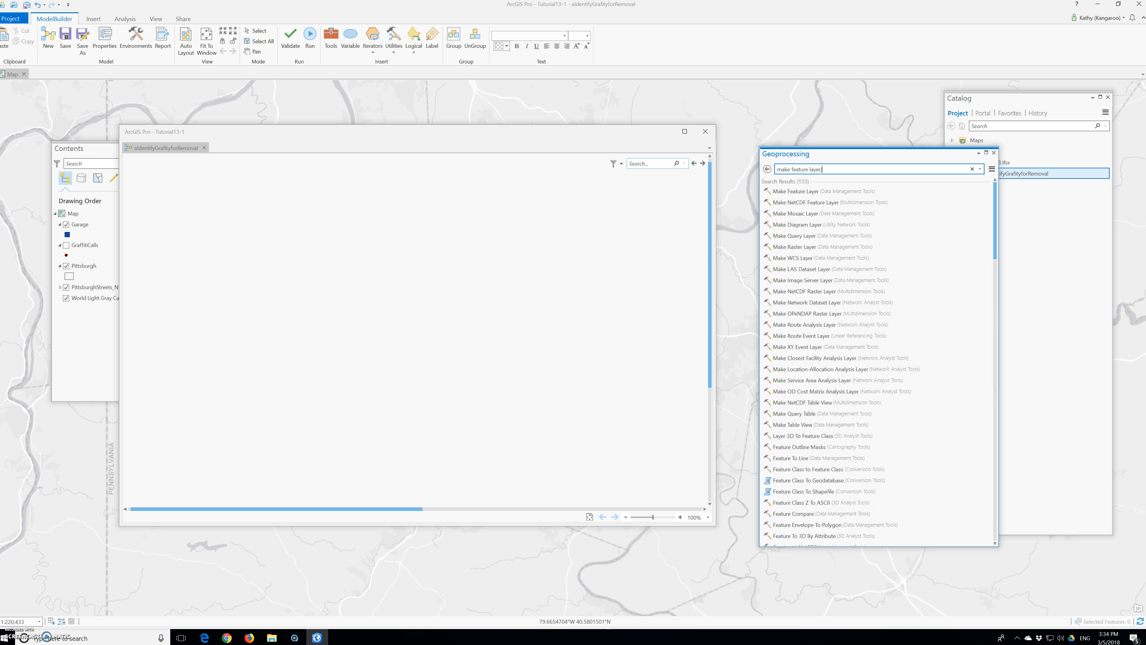
left_click_drag(795, 191, 257, 237)
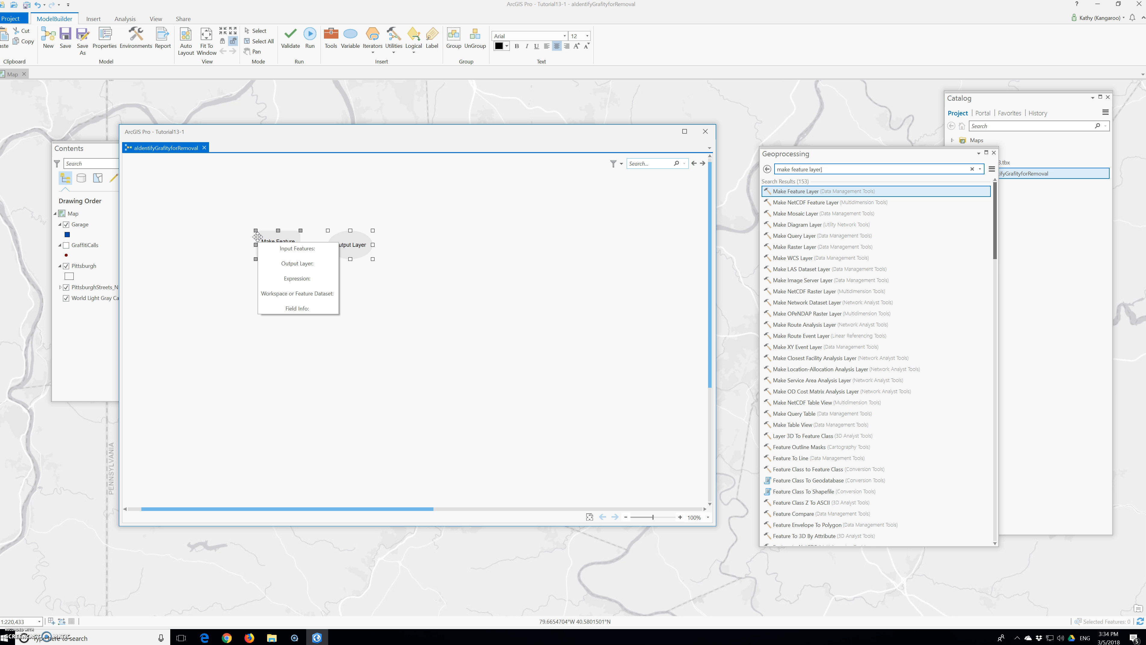
left_click(256, 231)
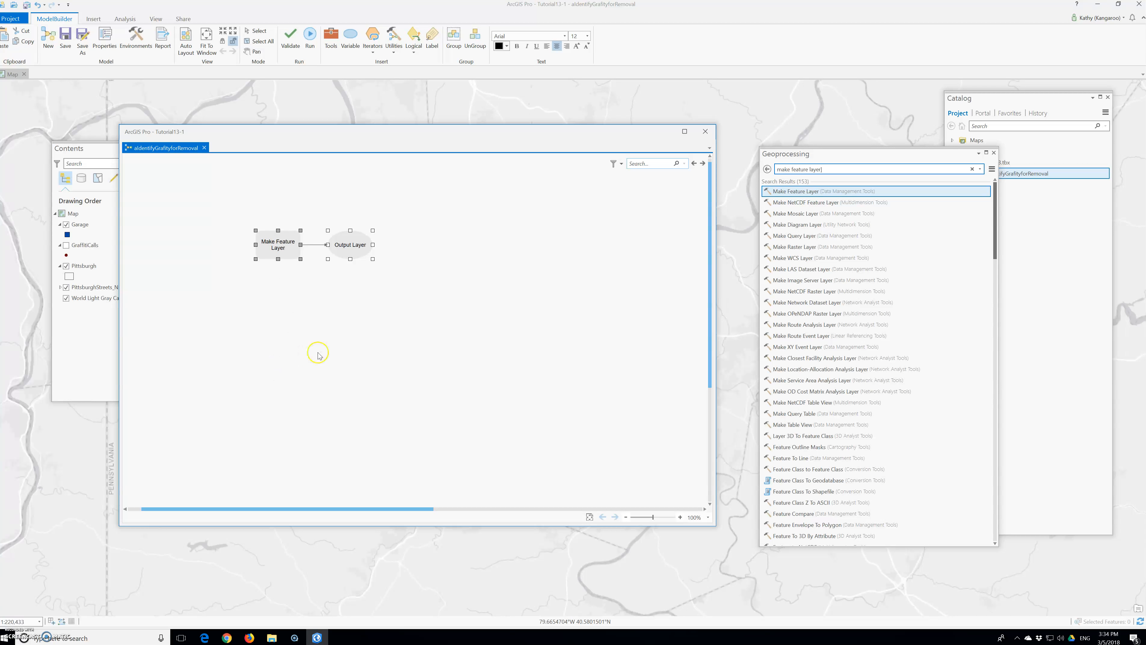
Step: Open the Make Feature Layer tool in the model, set GraffitiCalls as input features and name the output layer GraffiticallsForRemoval
right_click(287, 254)
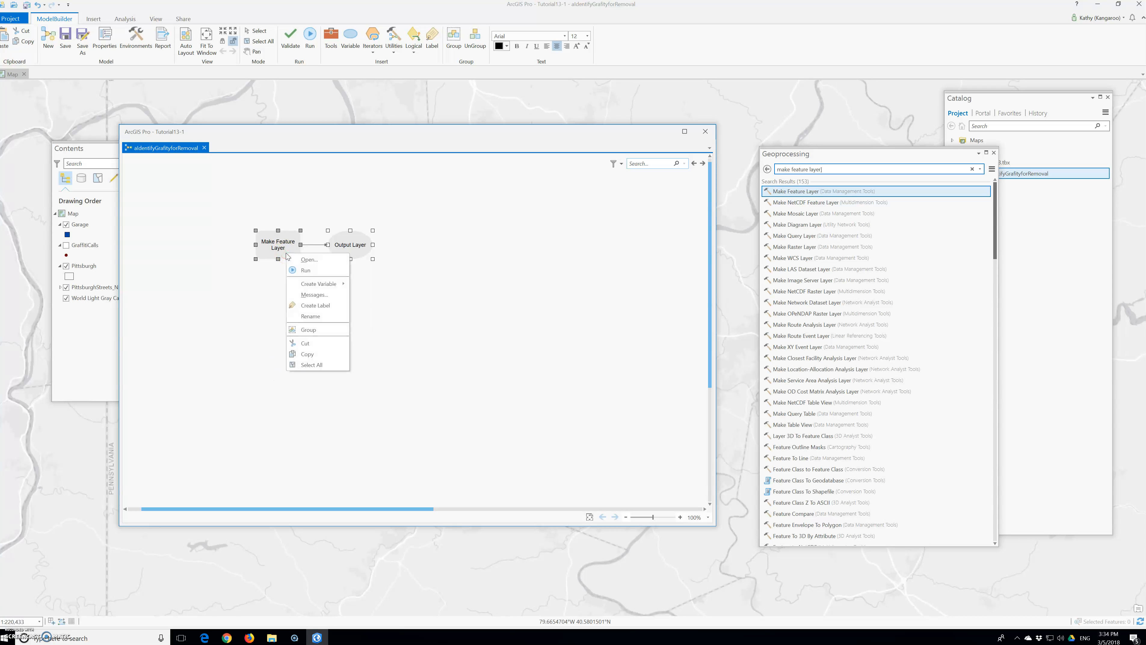
left_click(307, 261)
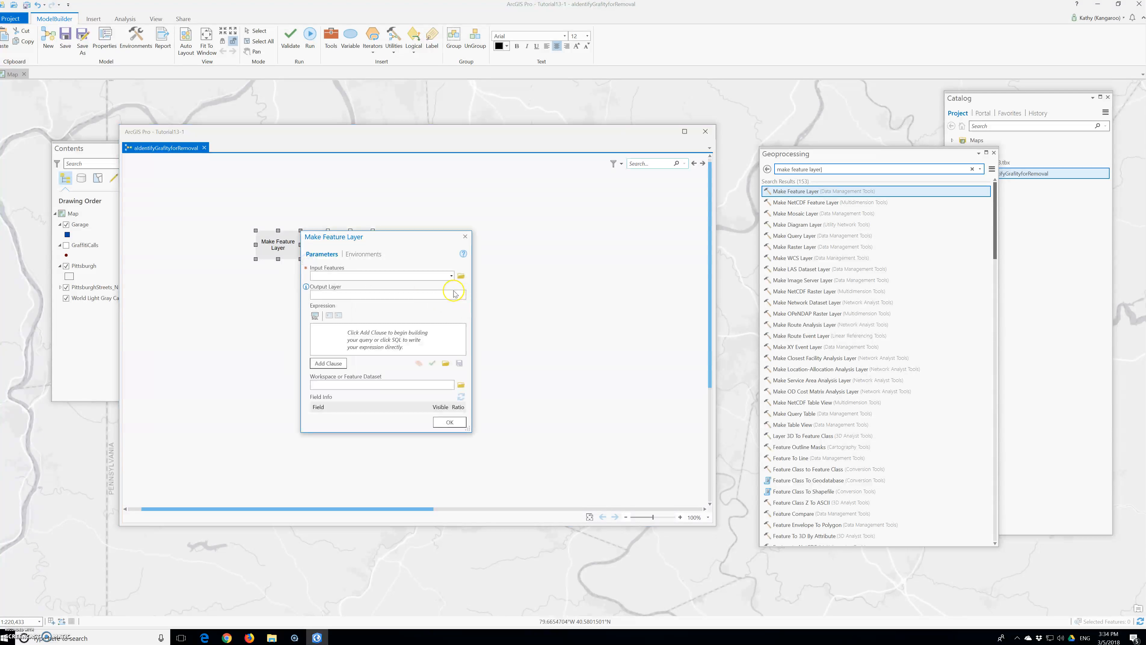
left_click_drag(468, 428, 587, 489)
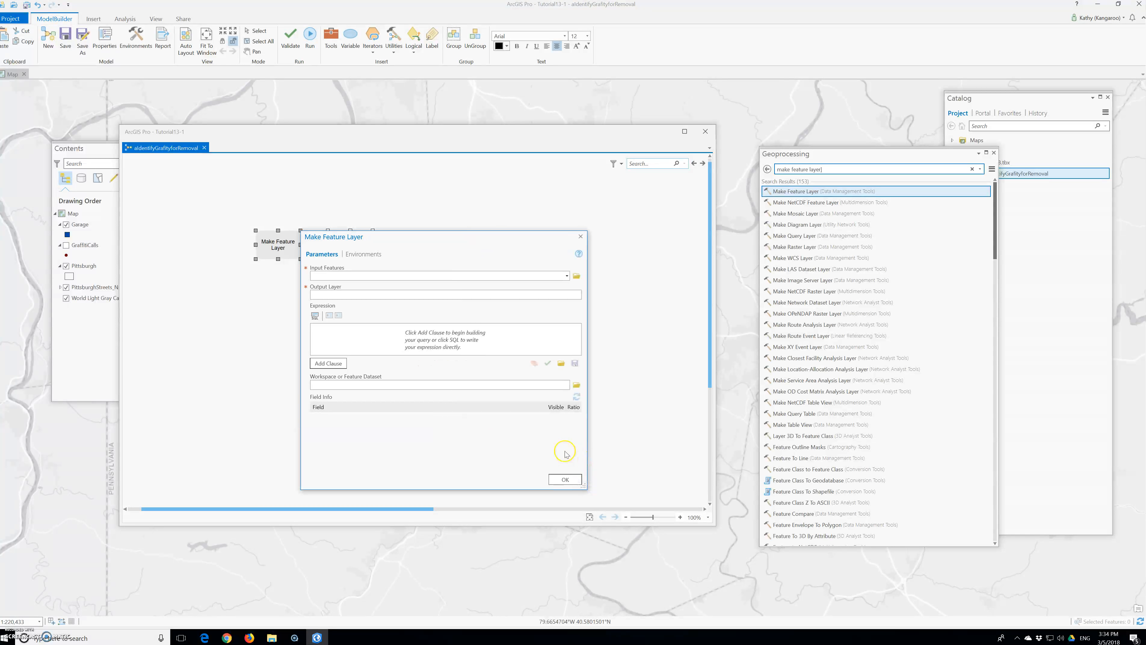
left_click(566, 277)
left_click(350, 296)
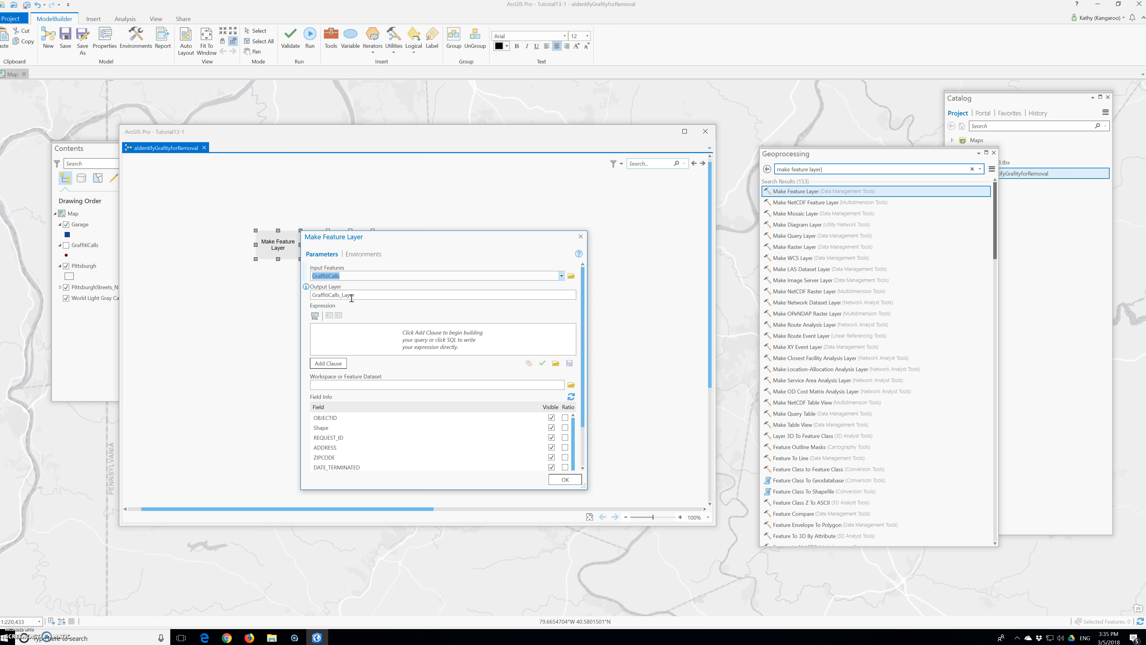
double_click(363, 295)
type("GrafitticallsForRemoval")
Step: Add an expression clause to Make Feature Layer requiring that DATE_APPROVED is Not Null
left_click(339, 364)
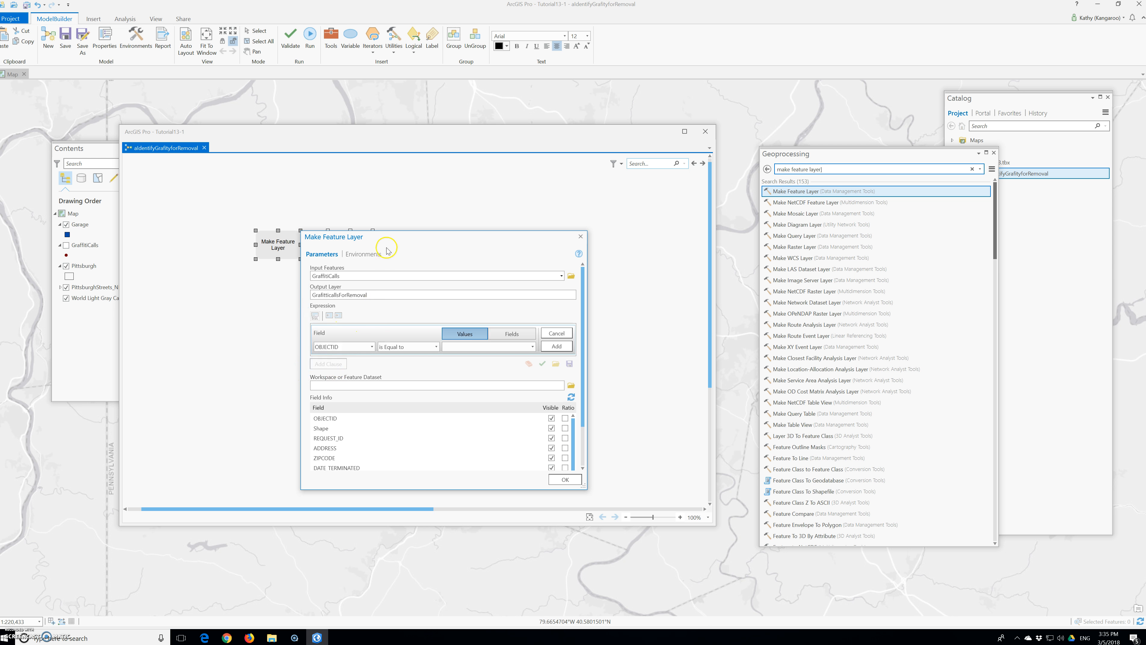
left_click(364, 347)
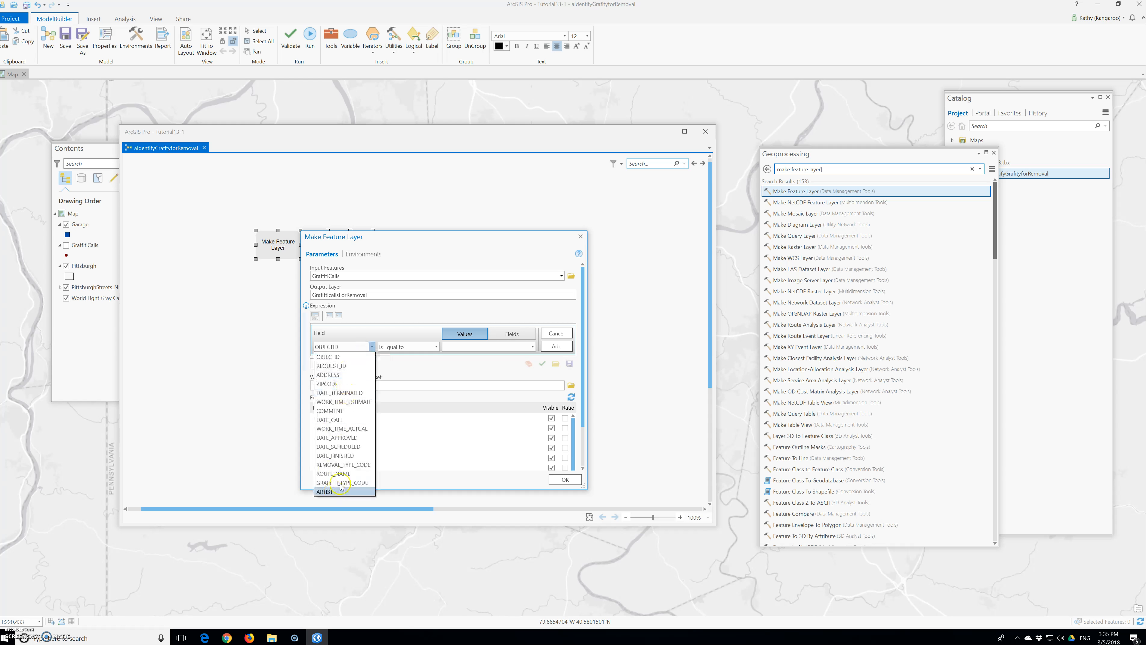
left_click(339, 438)
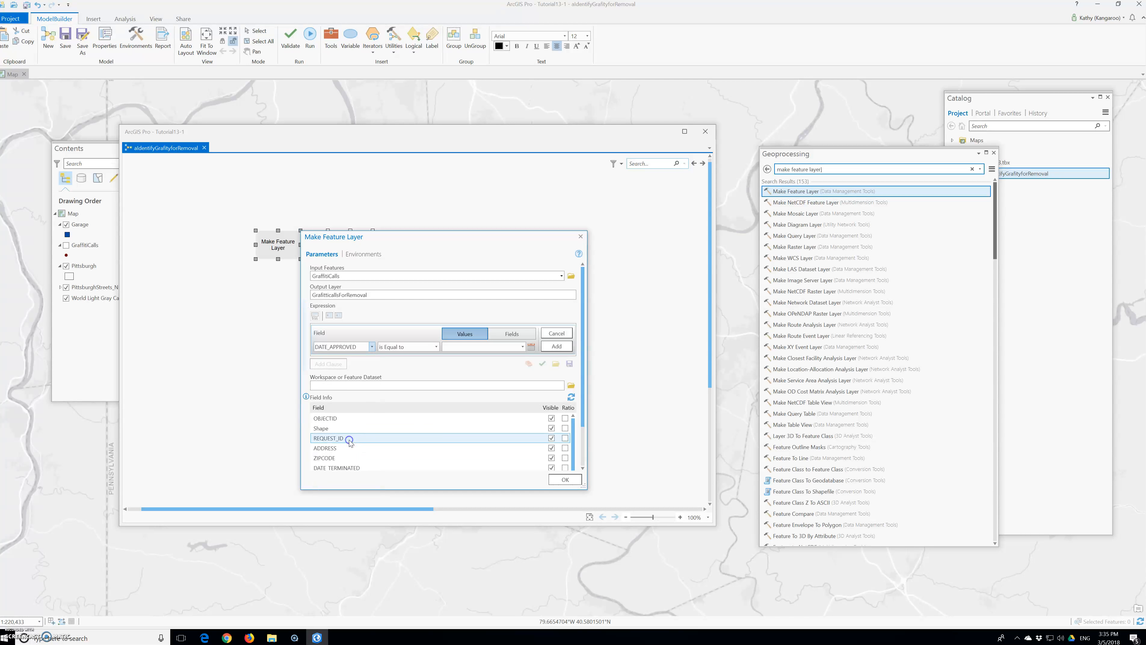
left_click(522, 347)
left_click(455, 386)
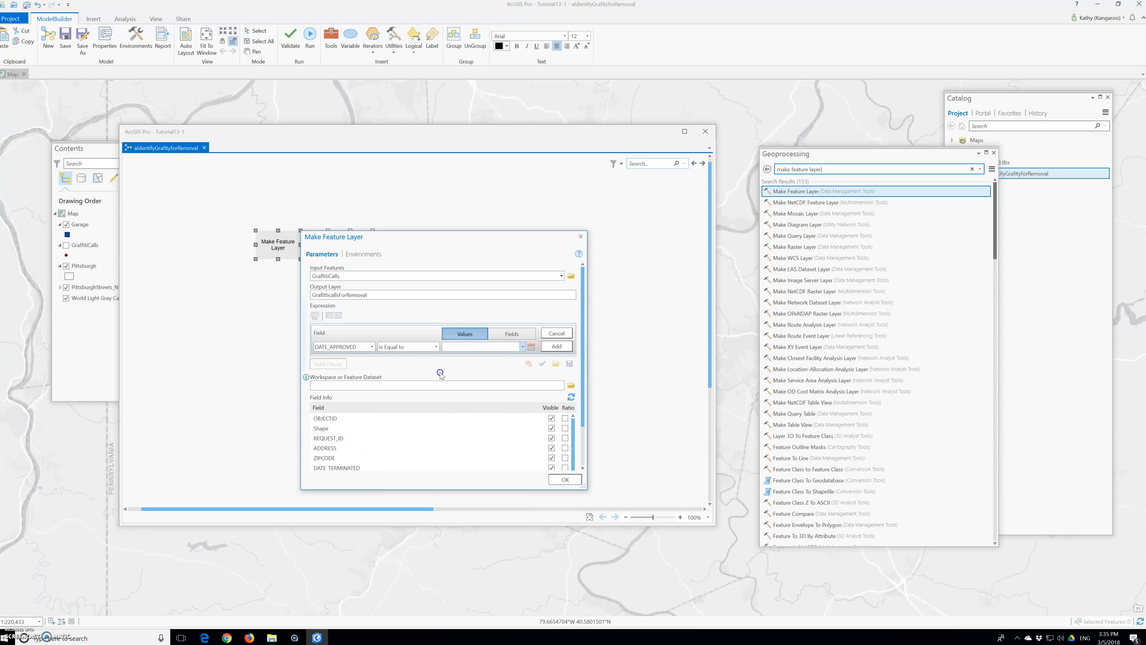
left_click(522, 347)
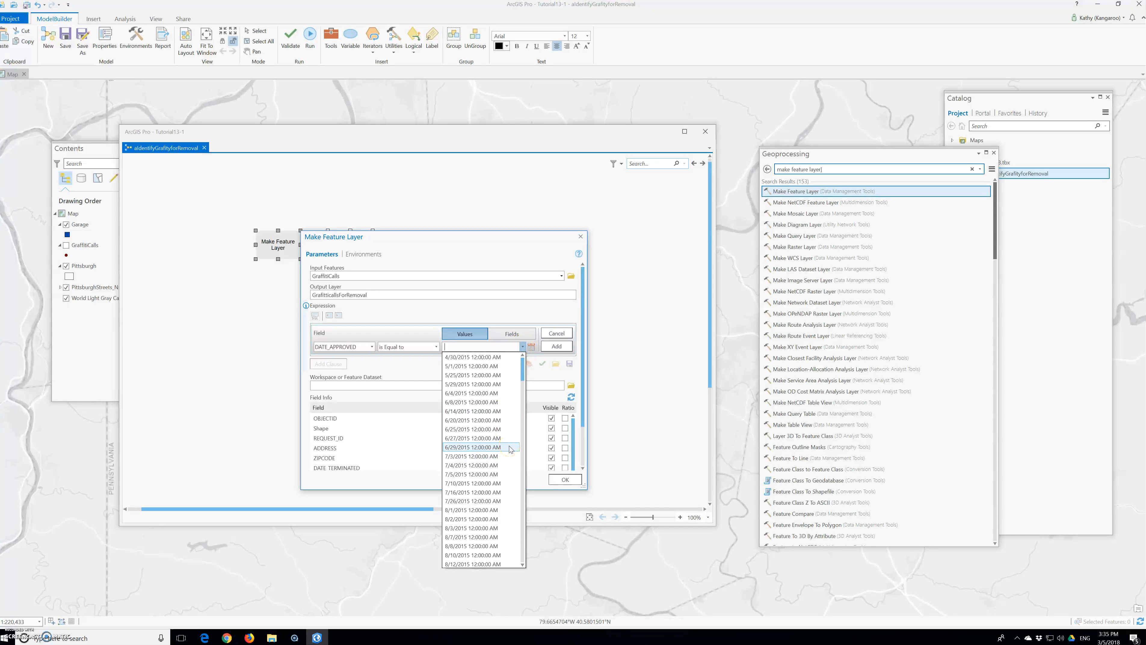
left_click(412, 348)
left_click(419, 346)
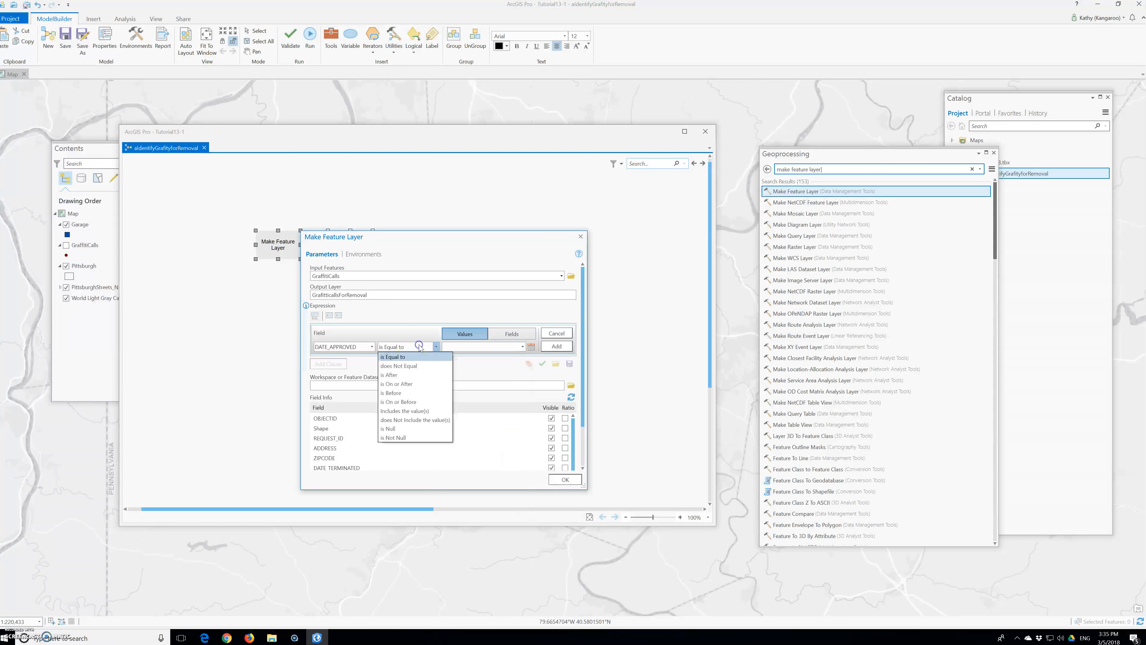
left_click(416, 438)
left_click(556, 346)
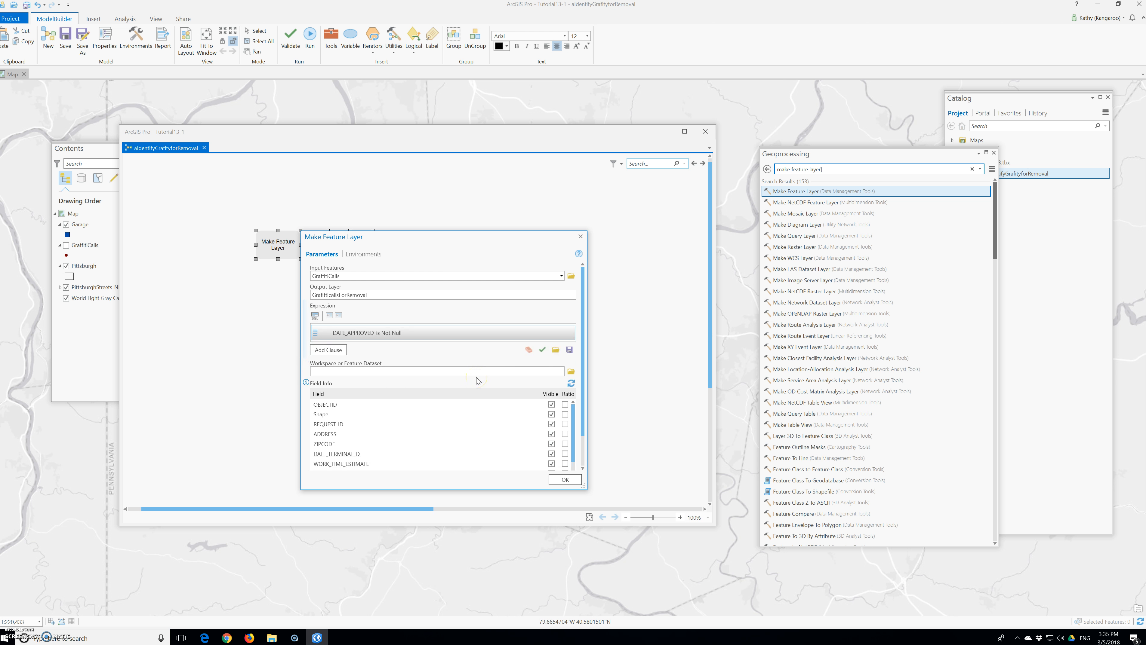
Step: Add a second clause, And DATE_SCHEDULED is Null, and accept the Make Feature Layer parameters
left_click(340, 354)
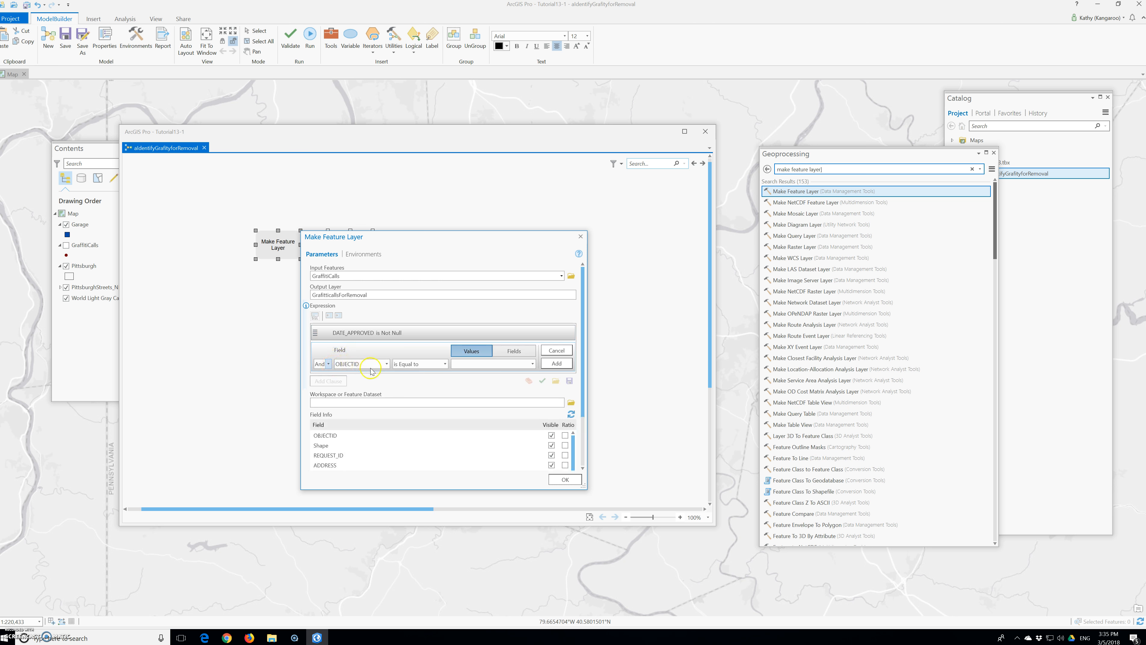
left_click(385, 363)
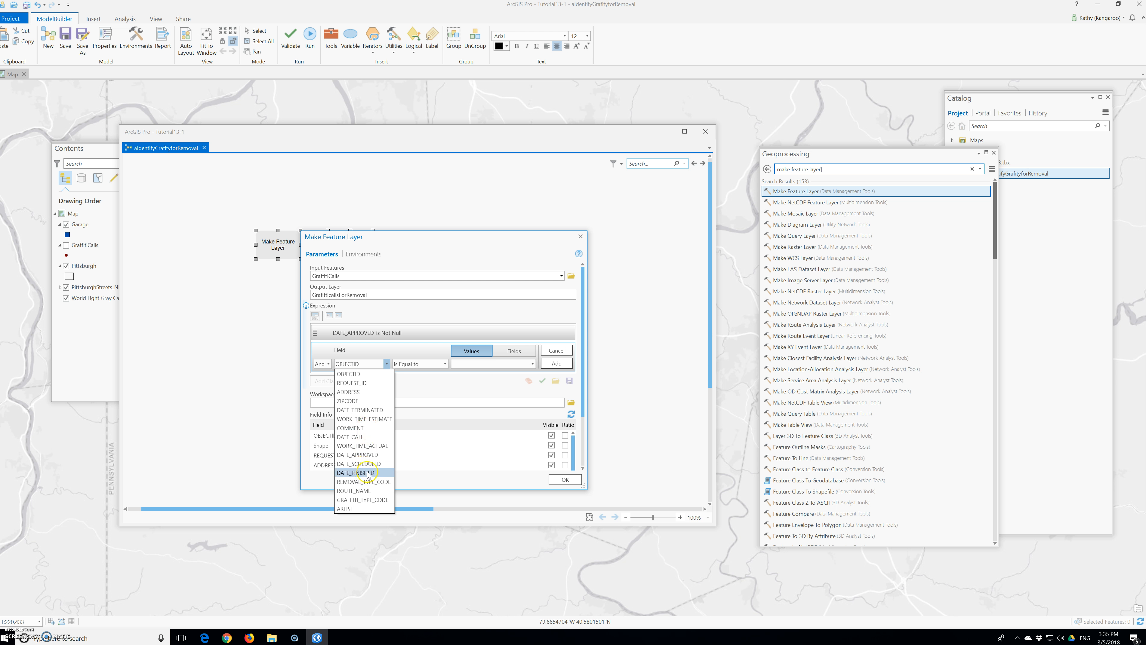
left_click(361, 465)
left_click(445, 364)
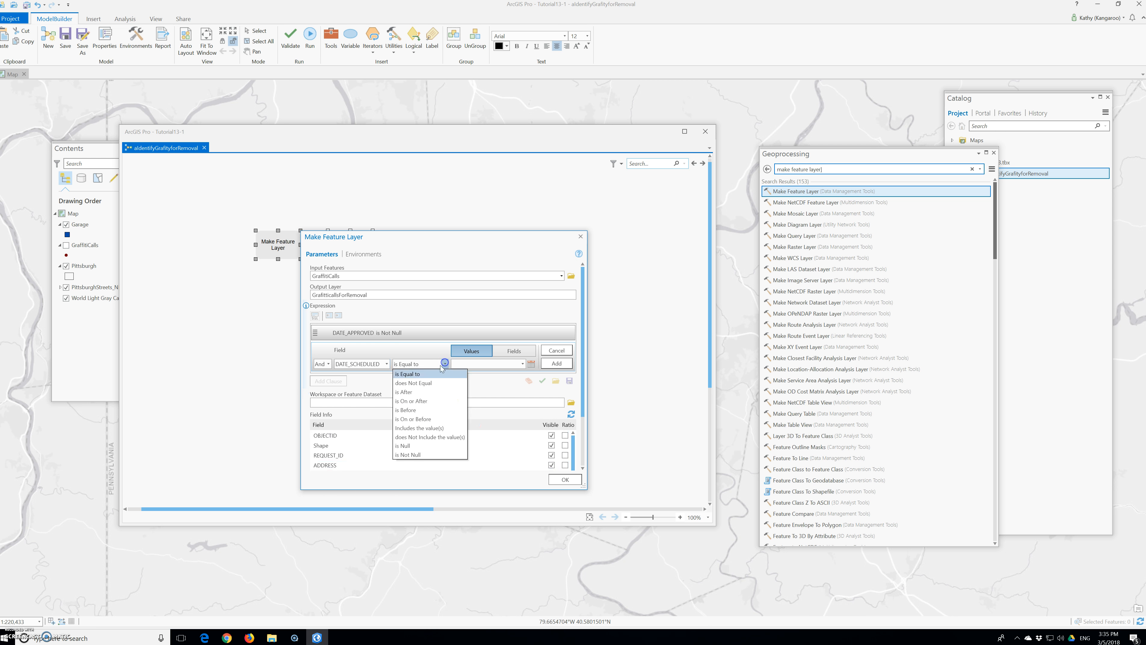
left_click(404, 446)
left_click(556, 364)
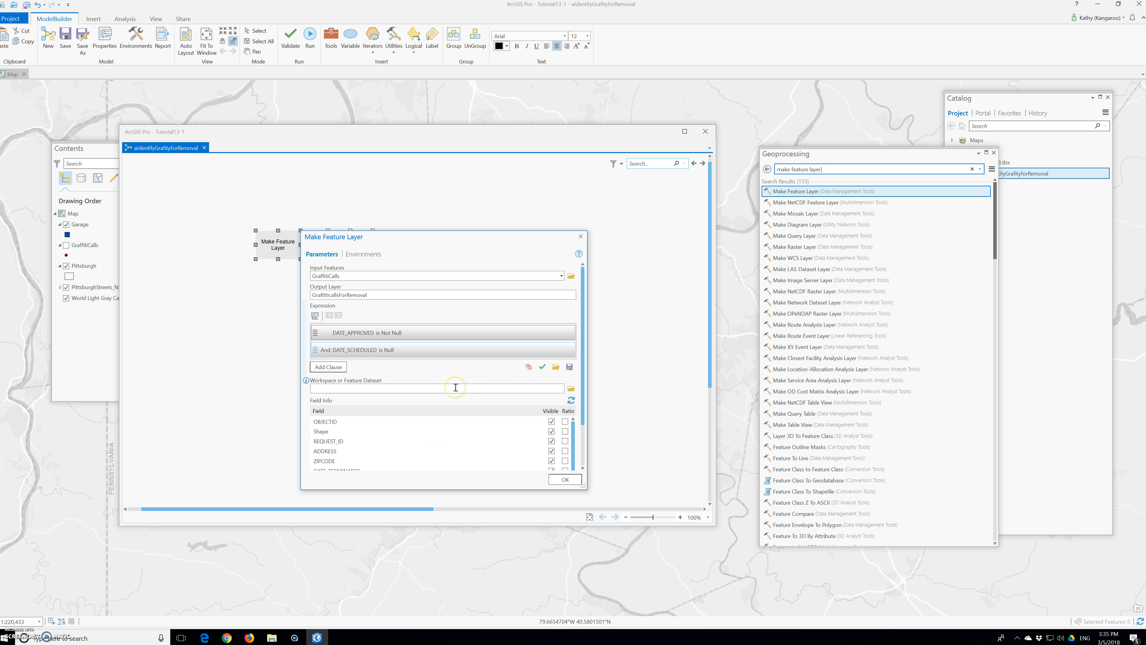
left_click(574, 486)
left_click(579, 482)
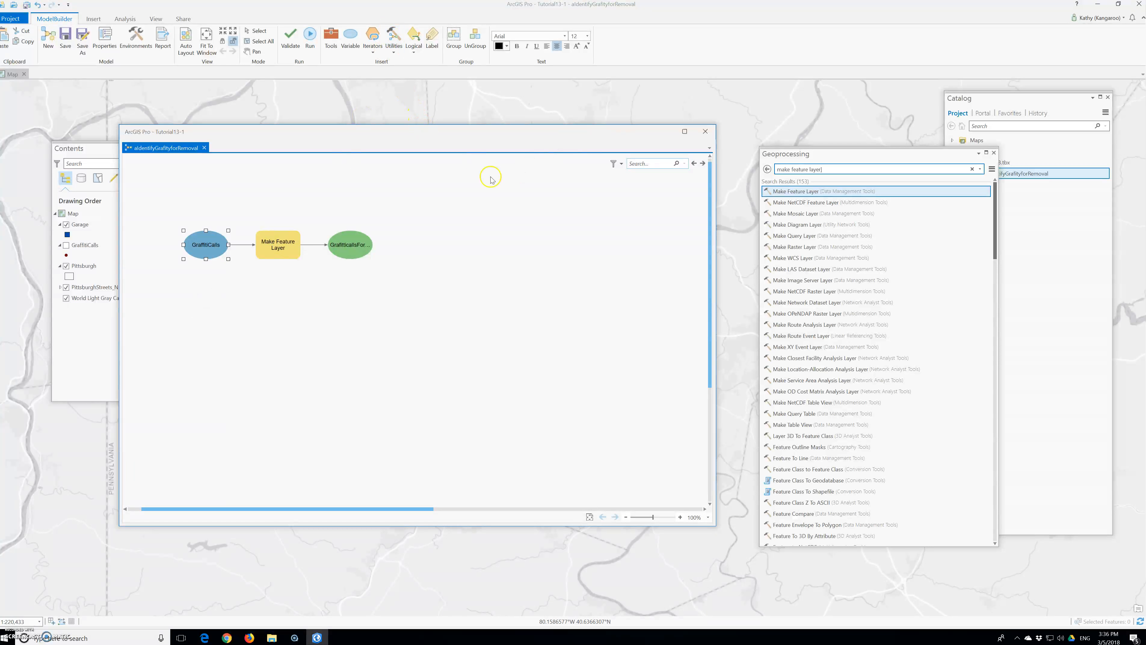
Step: Set the GraffiticallsForRemoval output to be added to the display and run the Make Feature Layer tool
right_click(351, 244)
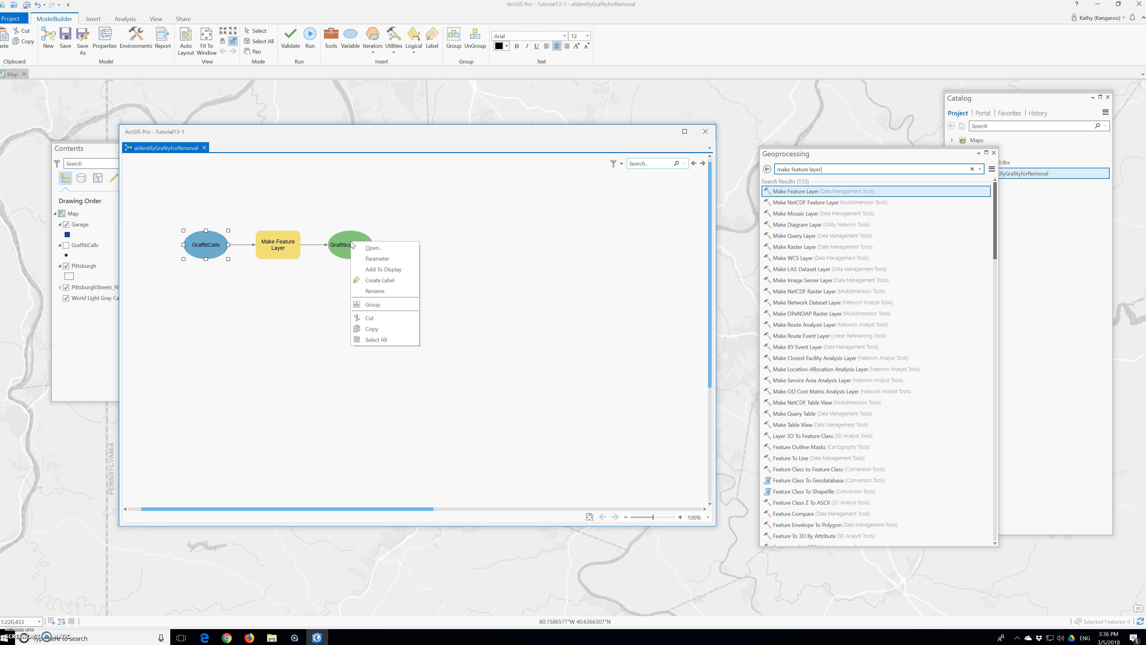
left_click(383, 269)
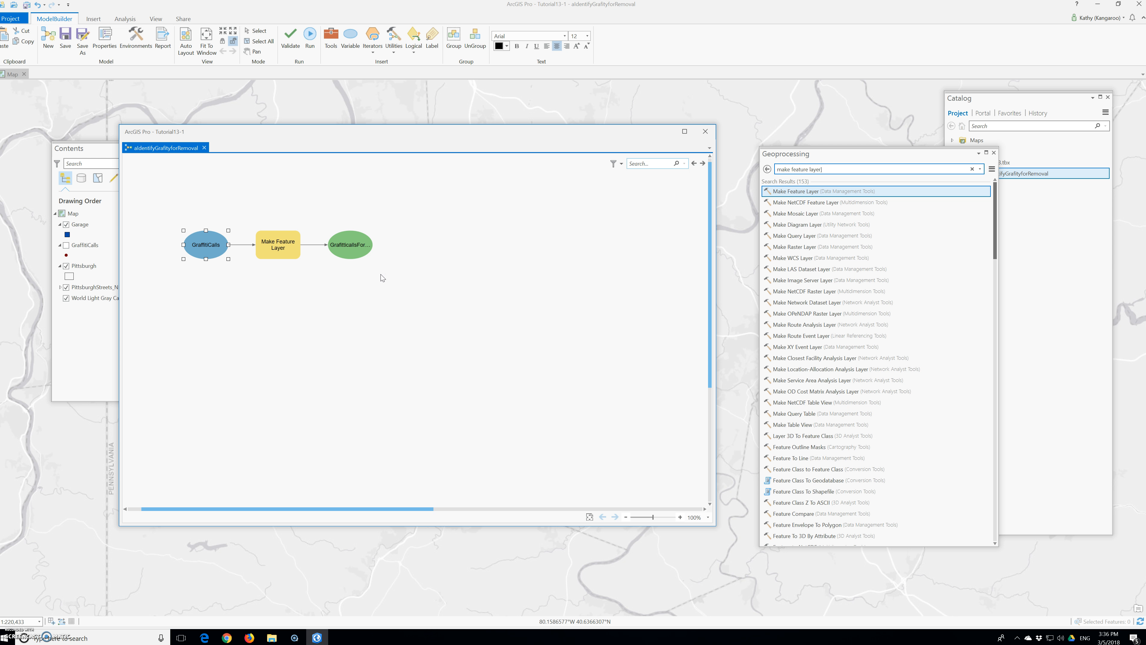
right_click(293, 249)
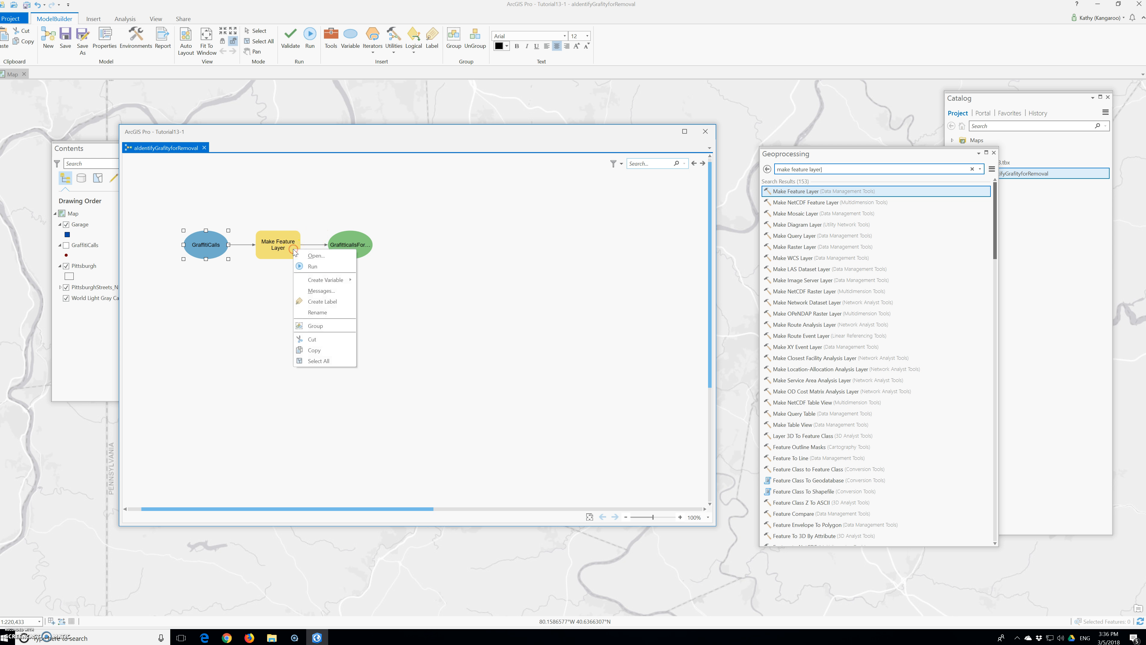
left_click(316, 266)
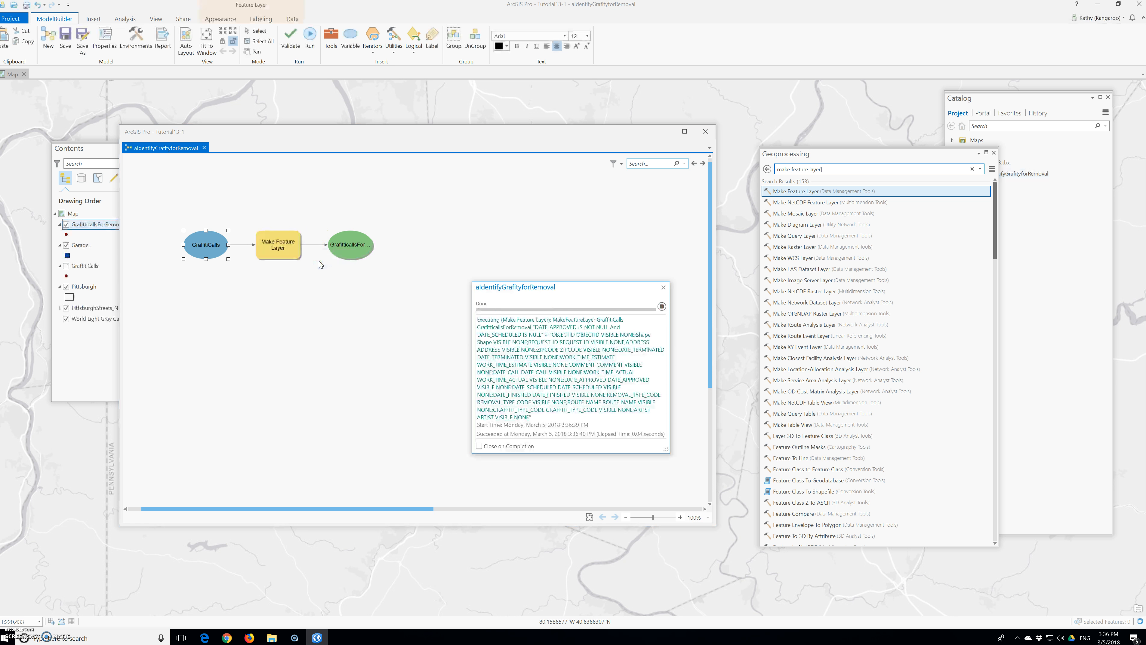
left_click(316, 269)
left_click(316, 274)
Step: Move the model window clear of the Contents pane and Pittsburgh map, close the run report and examine the mapped graffiti points
left_click_drag(287, 145, 784, 199)
left_click_drag(586, 289, 460, 292)
left_click(540, 284)
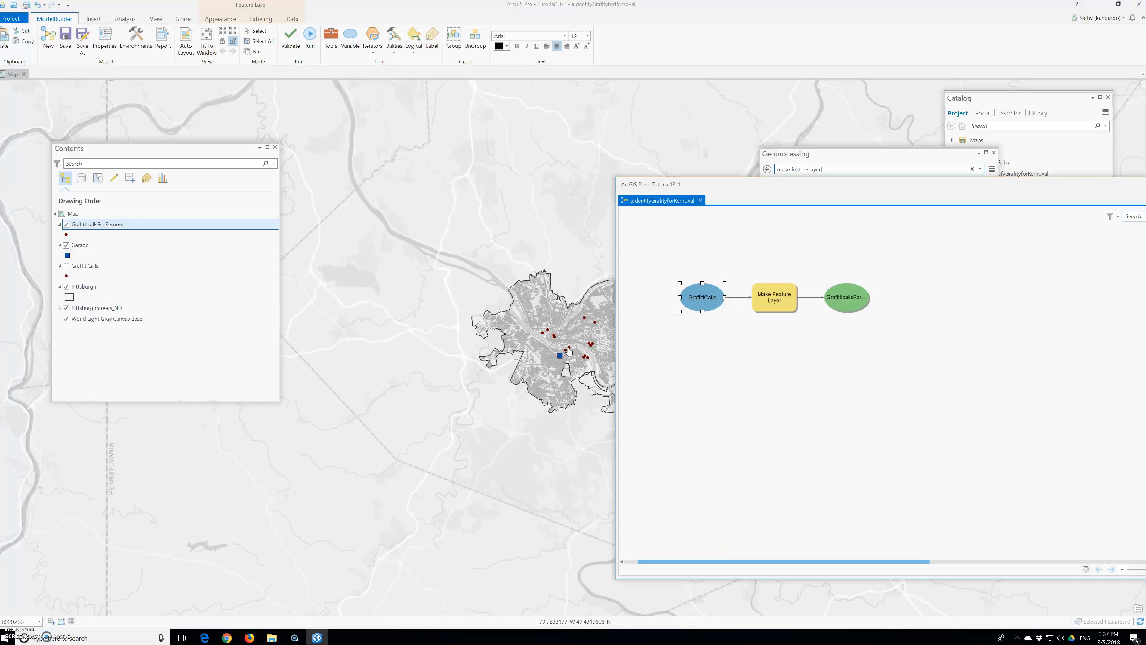
left_click(555, 338)
left_click(555, 340)
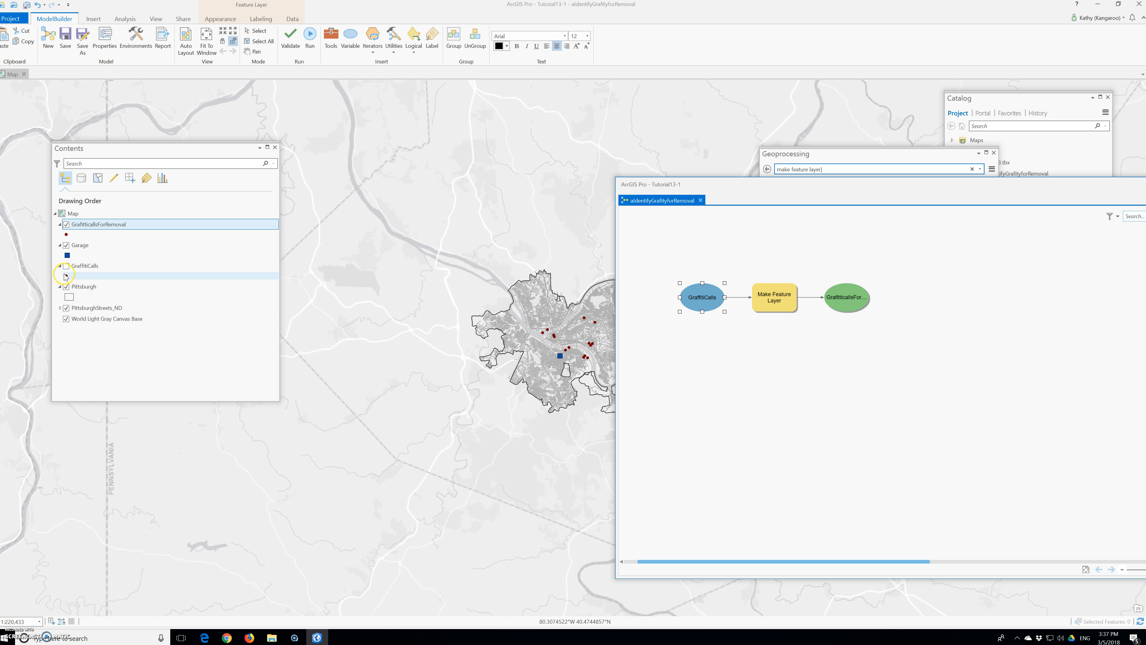
Step: Open the attribute table of the GraffiticallsForRemoval layer
right_click(87, 224)
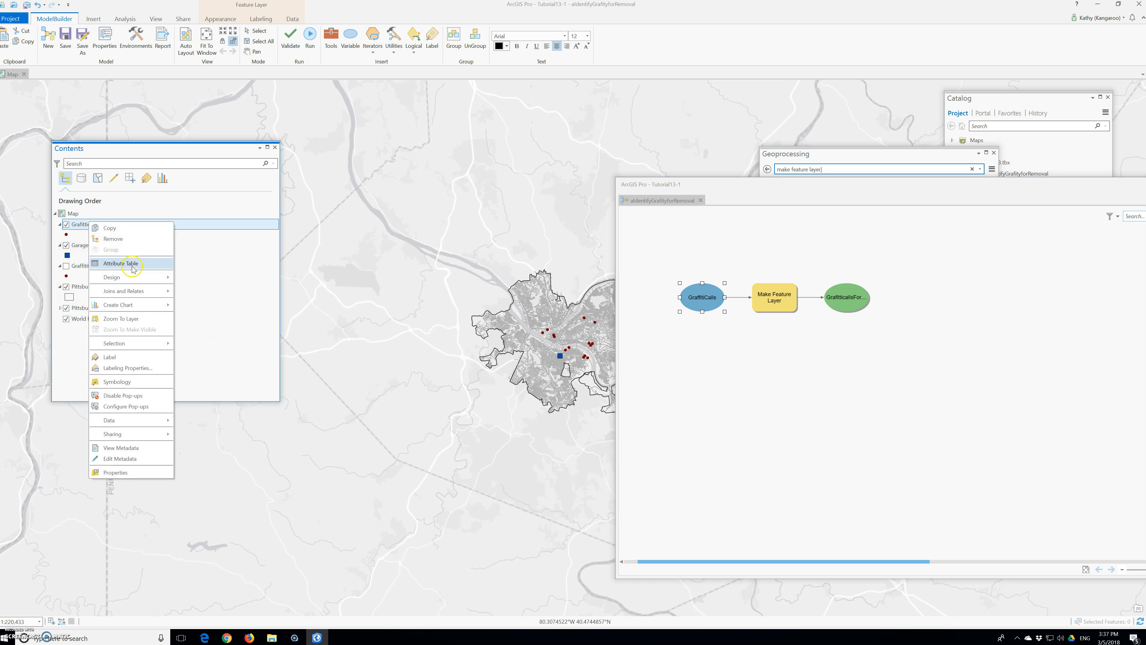